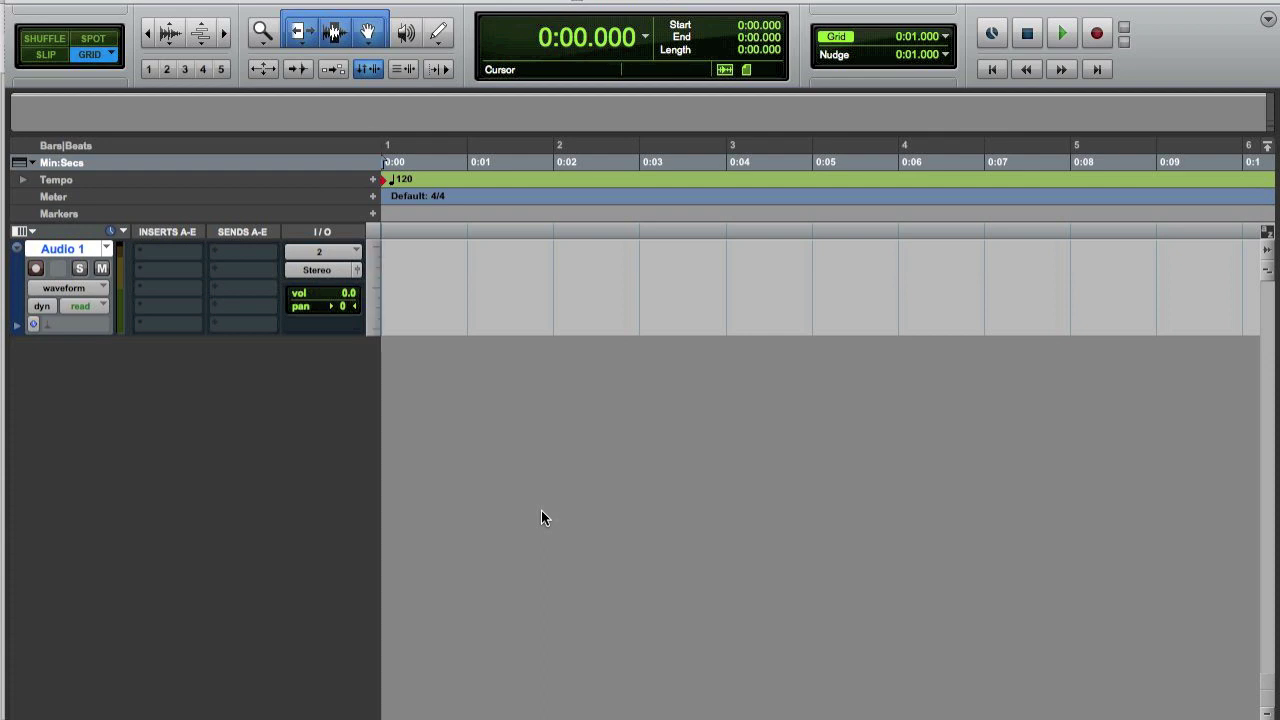
- Rename the Audio 1 track to 'subdrop'
double_click(50, 251)
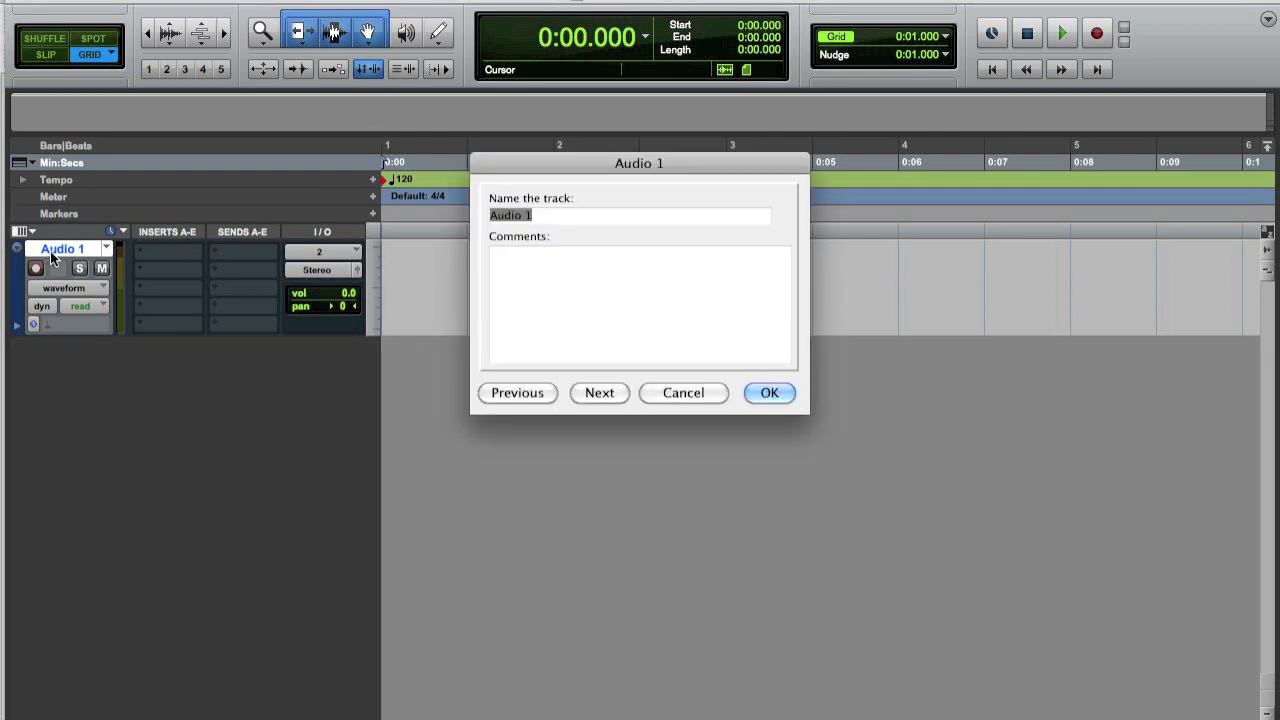
text(subdrop)
key(Return)
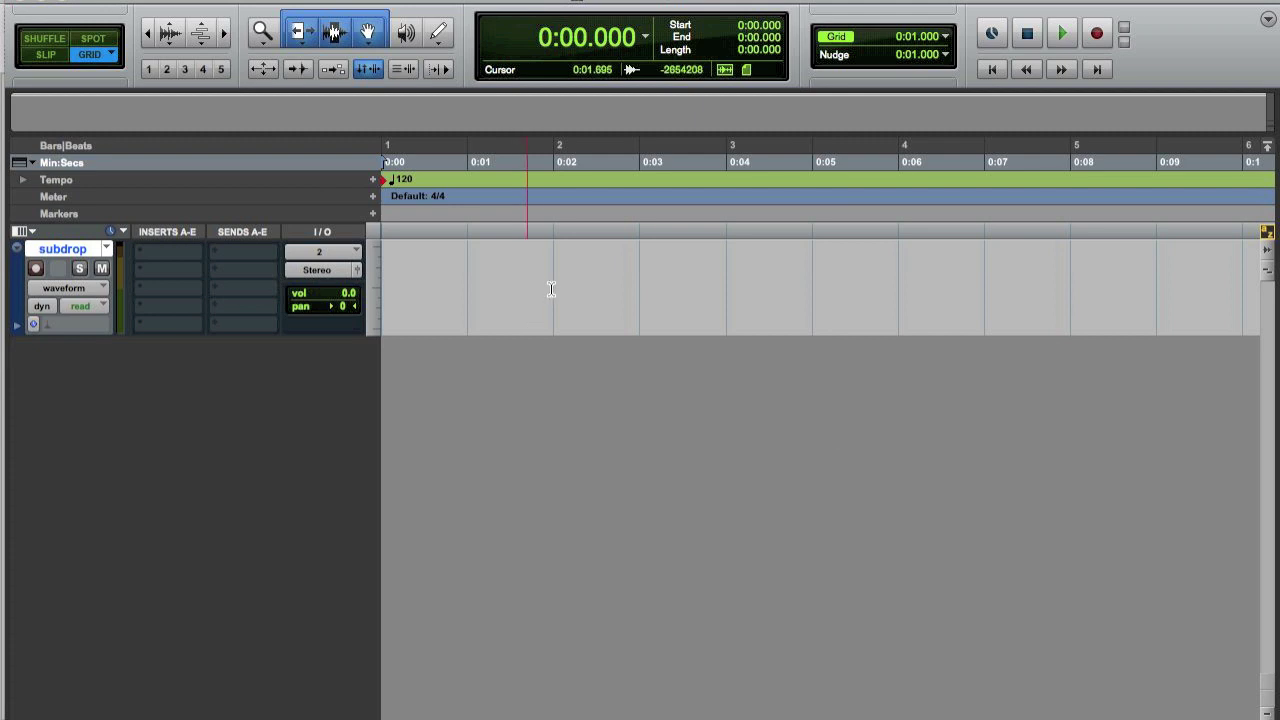
- Select 0:00–0:03 on subdrop and bring up the AudioSuite Signal Generator
click(640, 263)
drag(640, 263, 388, 266)
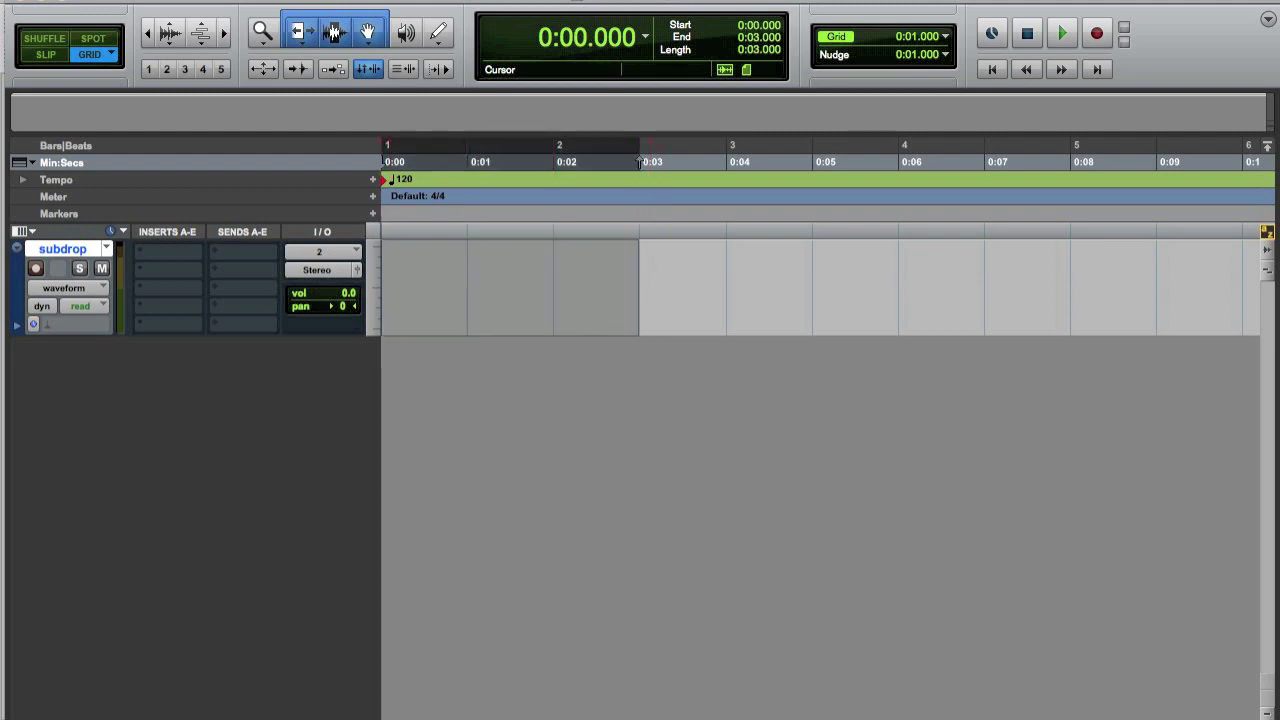
click(480, 2)
mouse_move(540, 169)
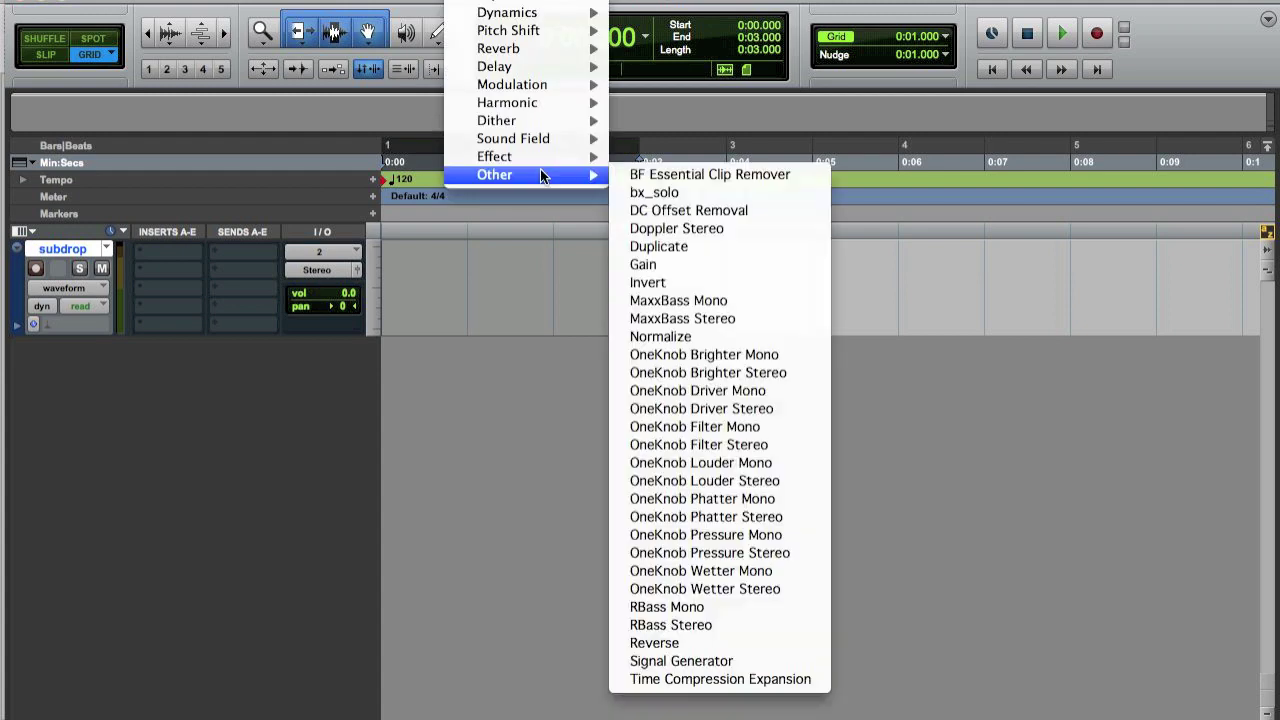
click(729, 662)
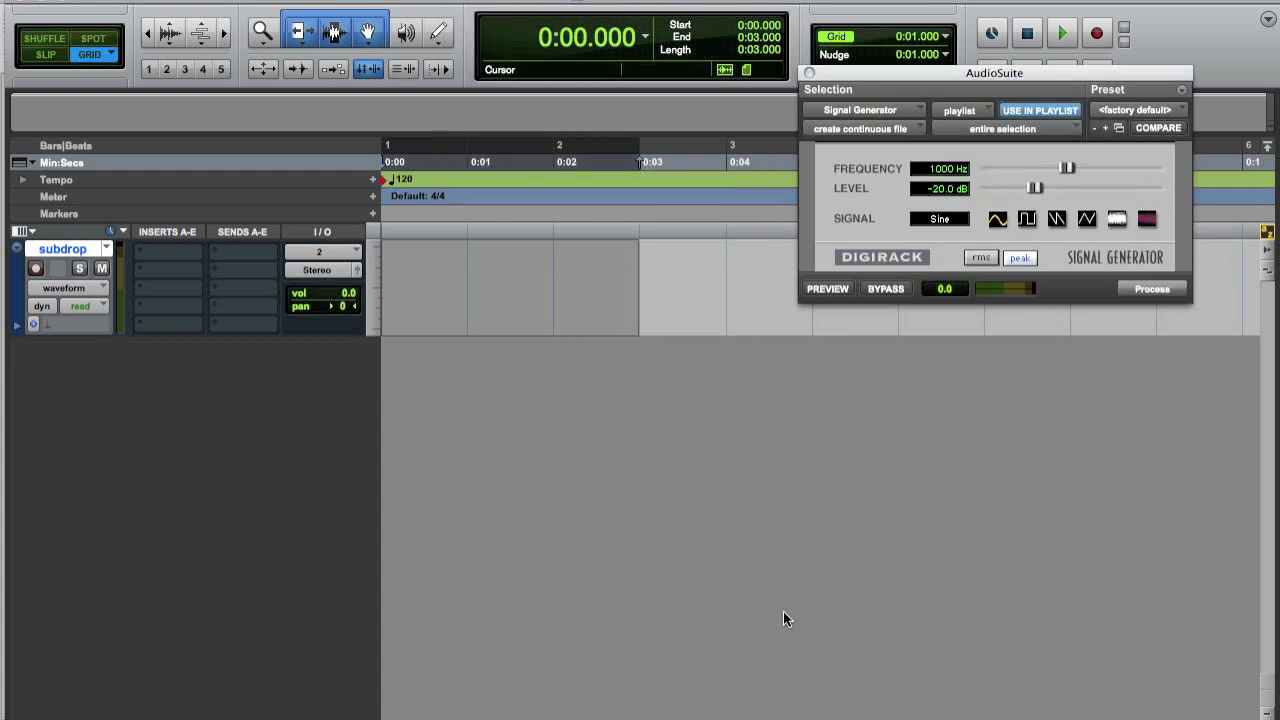
- Set the Signal Generator to 80 Hz frequency and -10 dB level
click(936, 172)
text(80)
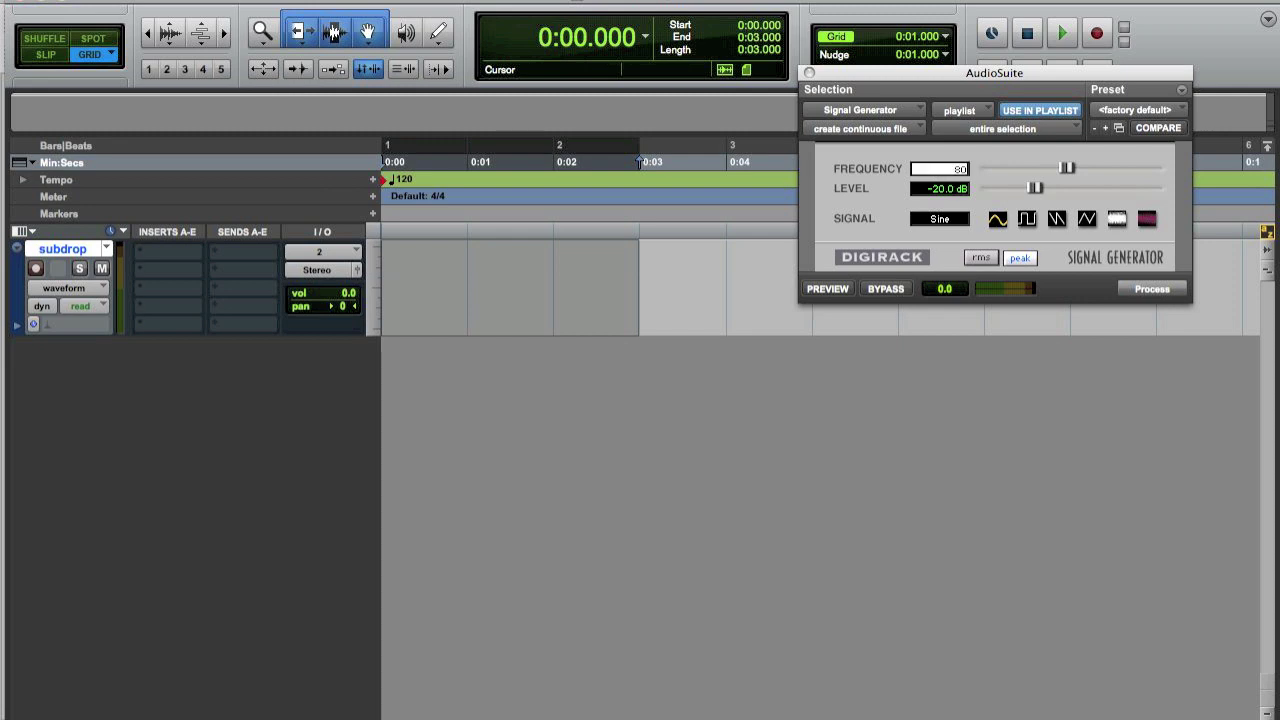
key(Return)
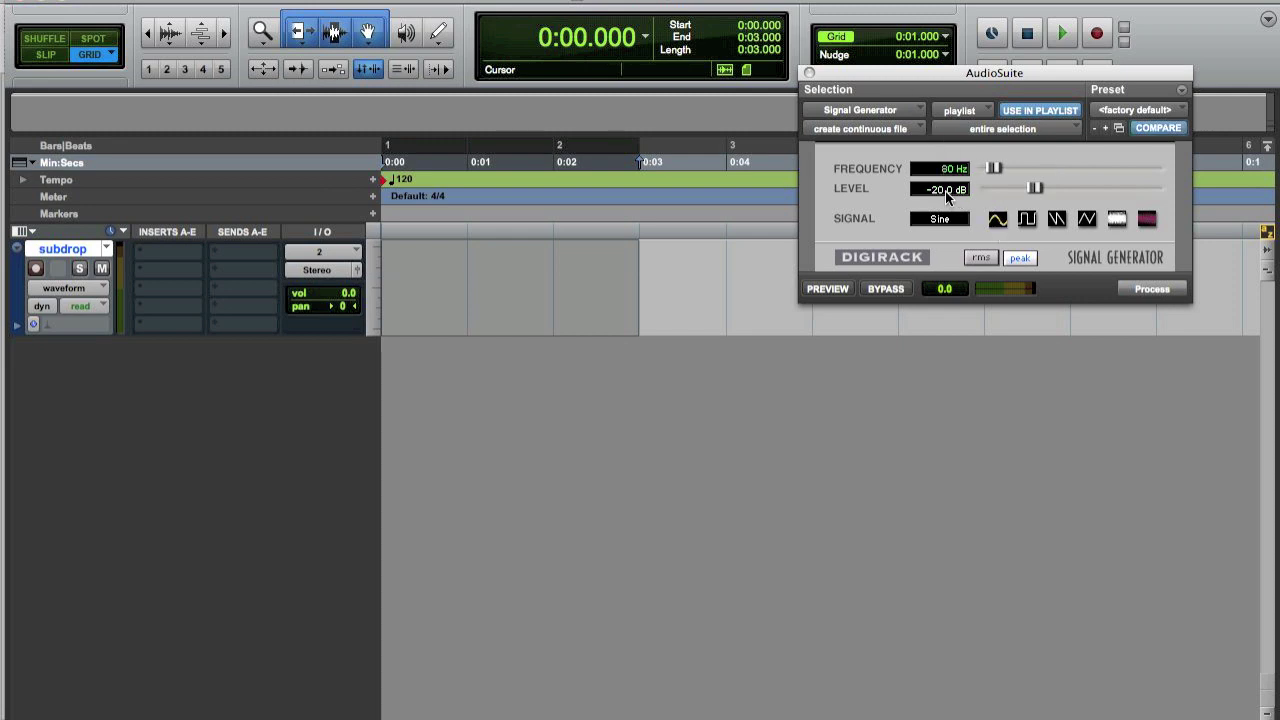
click(947, 190)
text(-10)
key(Return)
- Render the sine into the selection, slow it with Vari-Fi, and play the result
click(1152, 289)
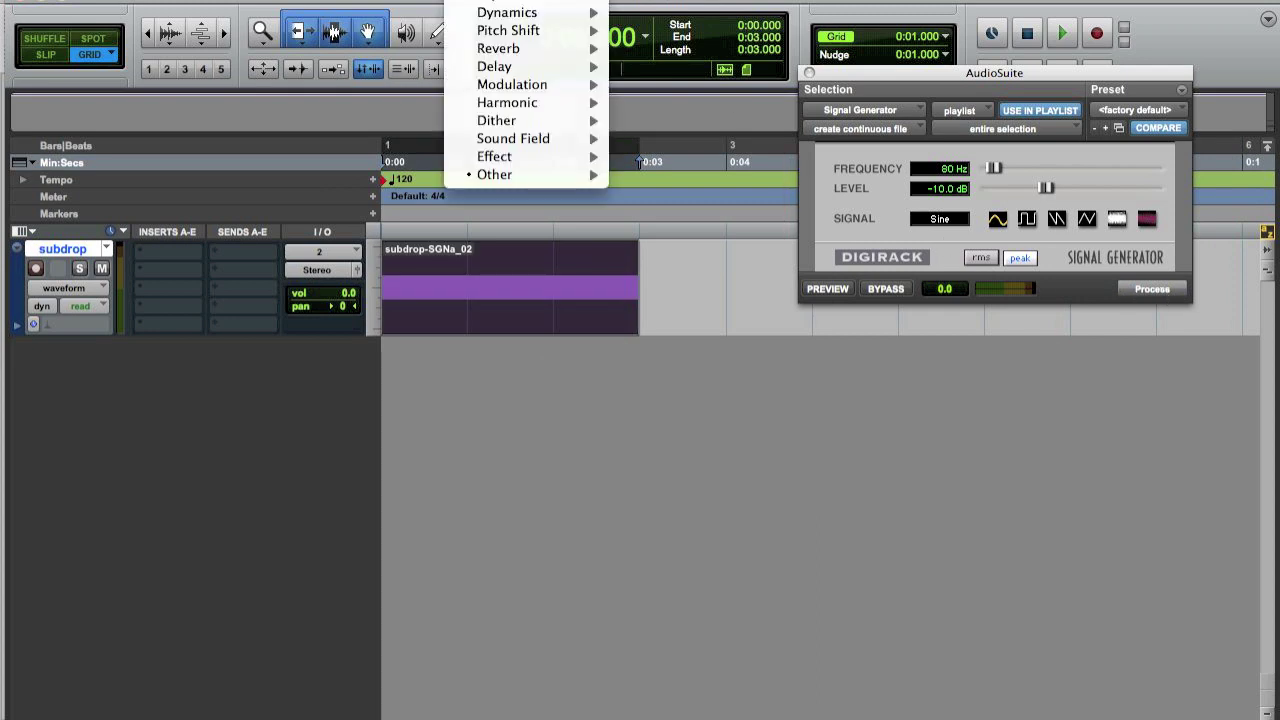
mouse_move(527, 37)
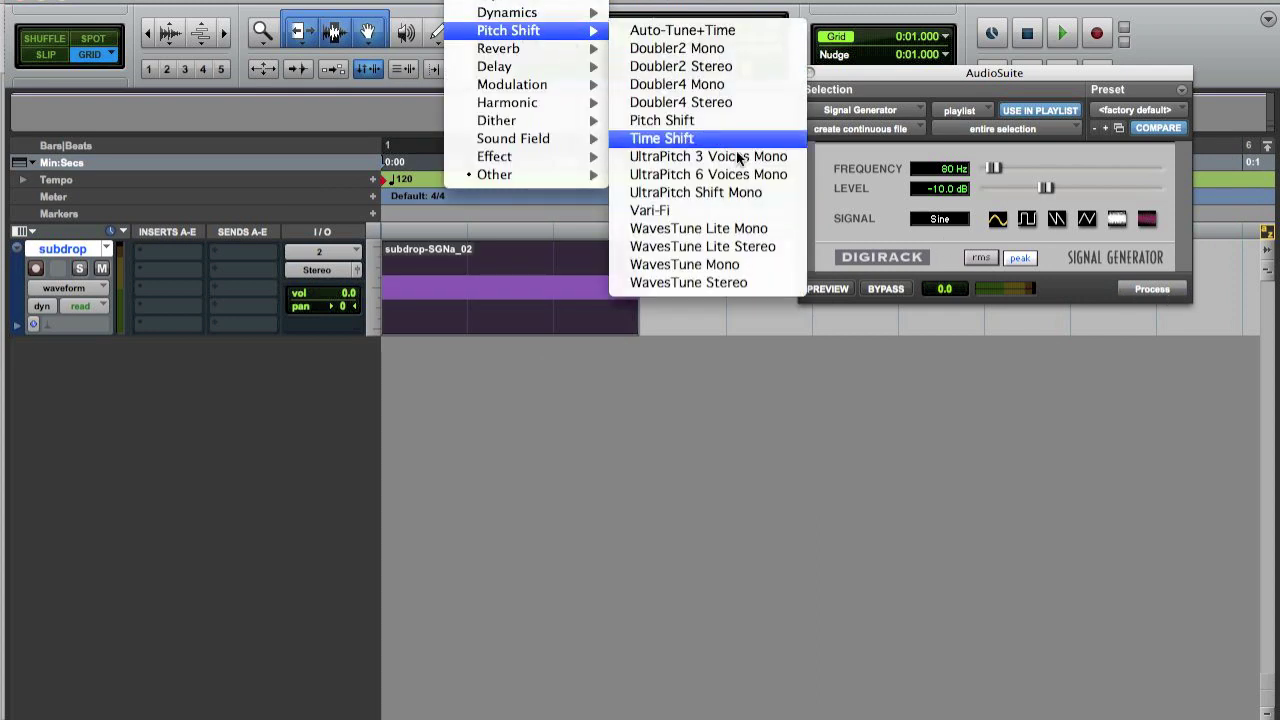
click(689, 211)
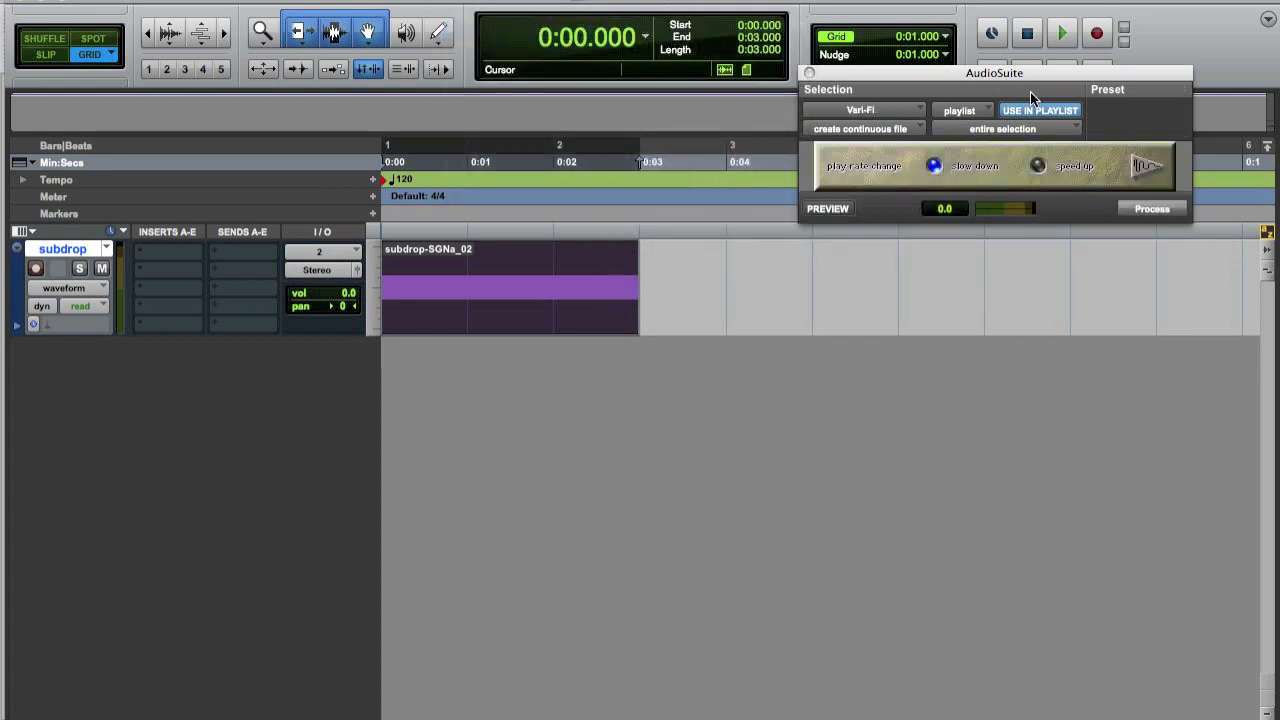
drag(1022, 76, 898, 259)
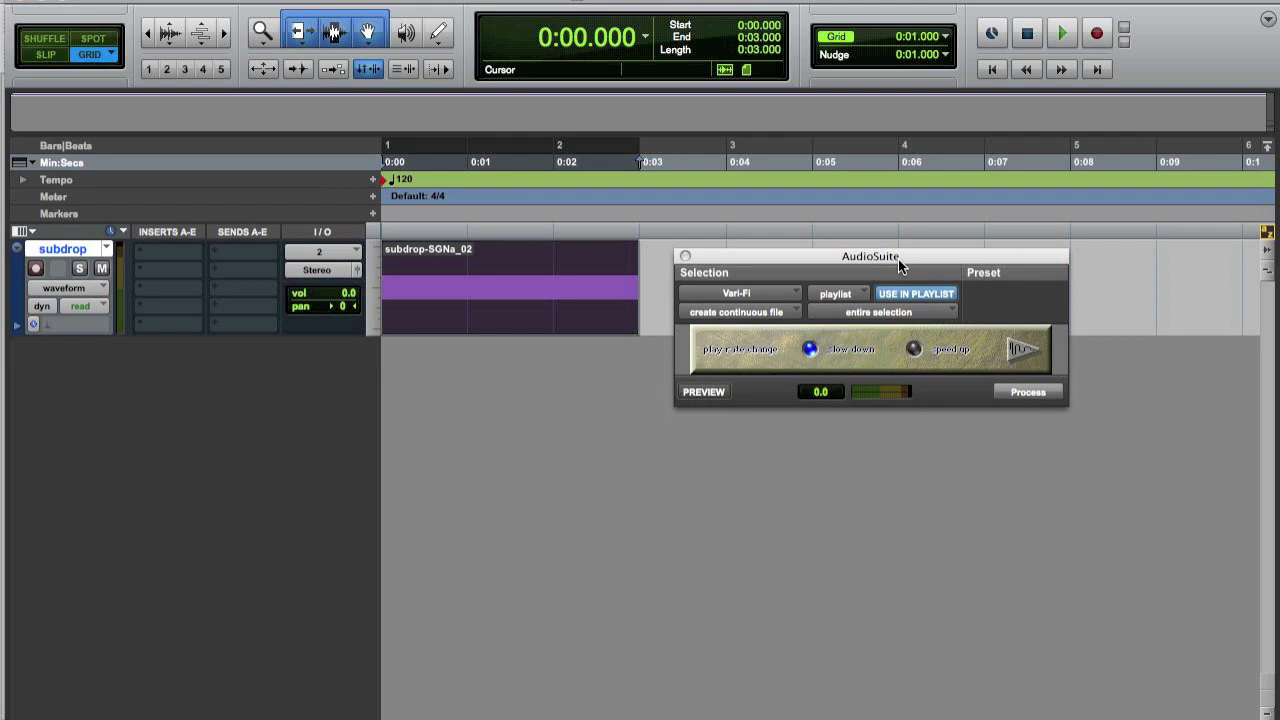
click(703, 392)
click(702, 392)
click(1028, 392)
click(1030, 392)
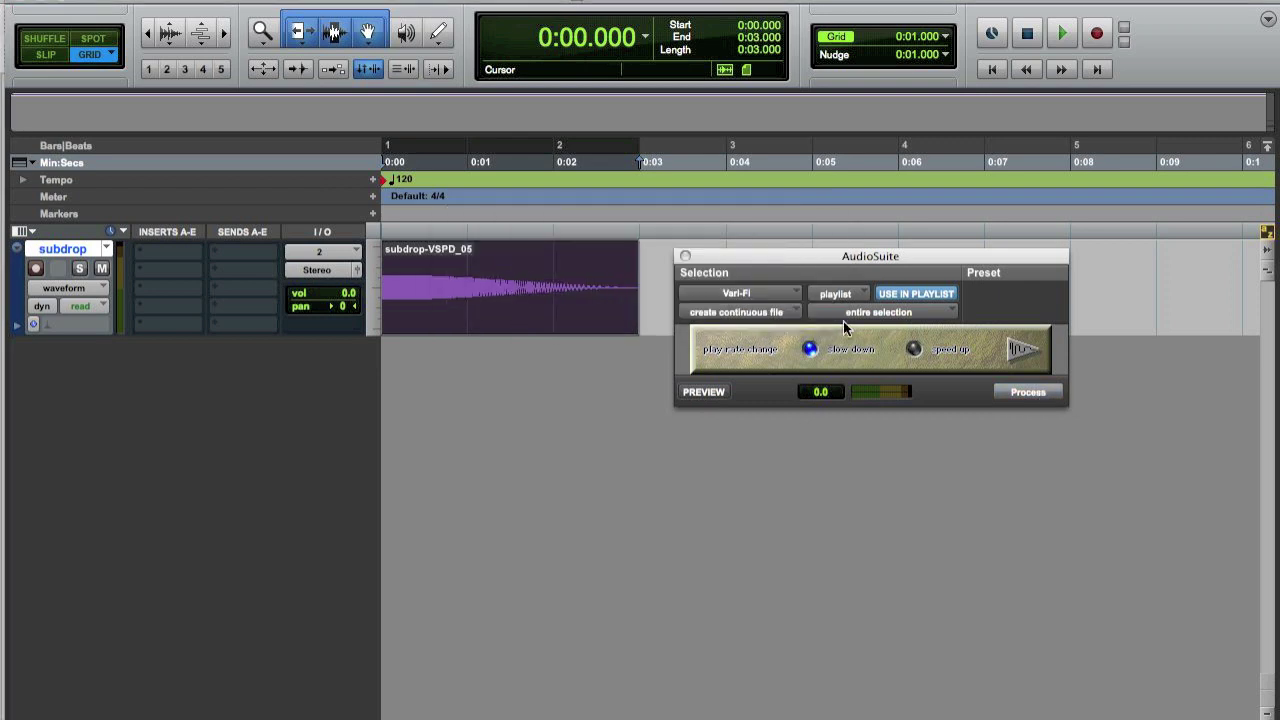
key(space)
- Duplicate the slowed clip to 0:03 and process the copy with MaxxBass Mono
click(495, 2)
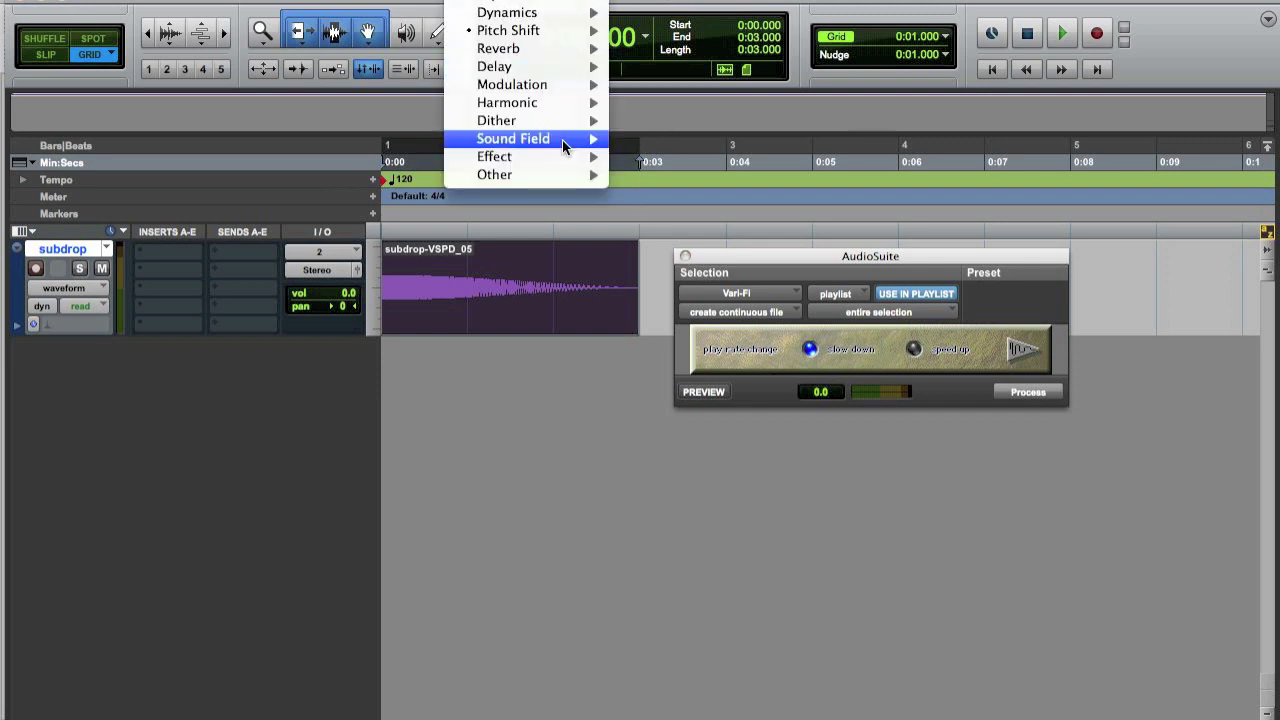
mouse_move(553, 177)
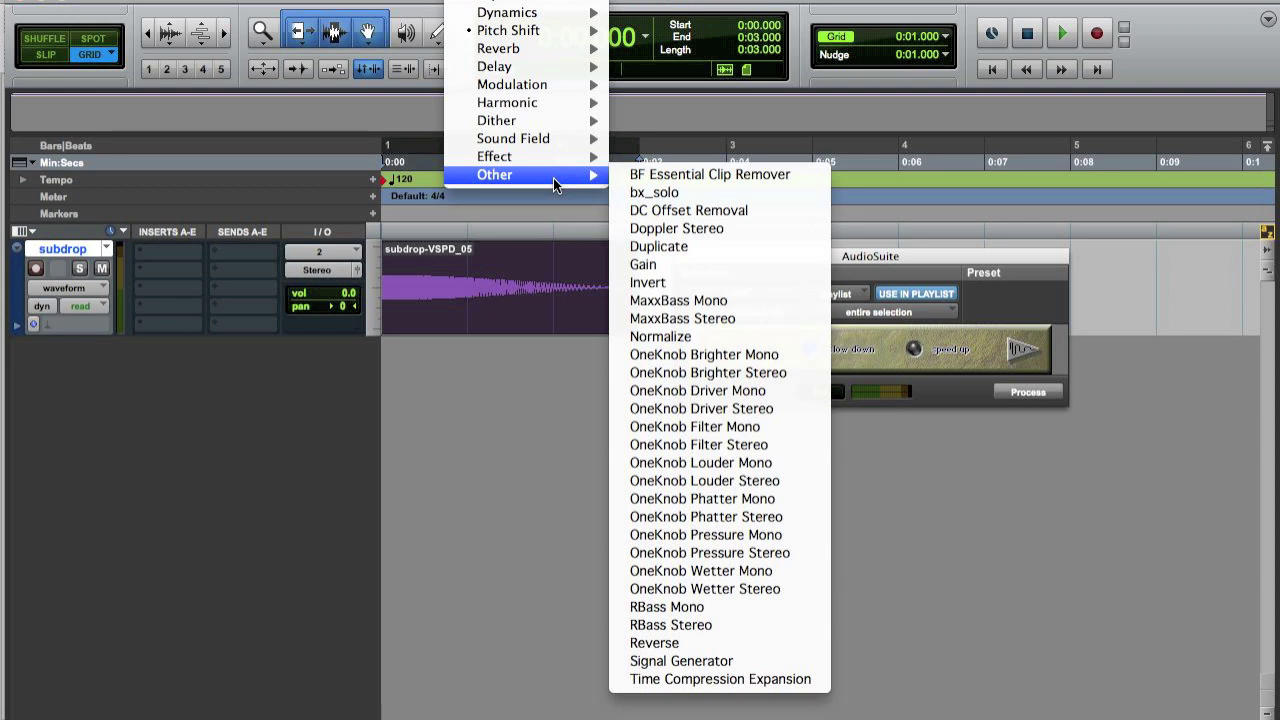
click(727, 301)
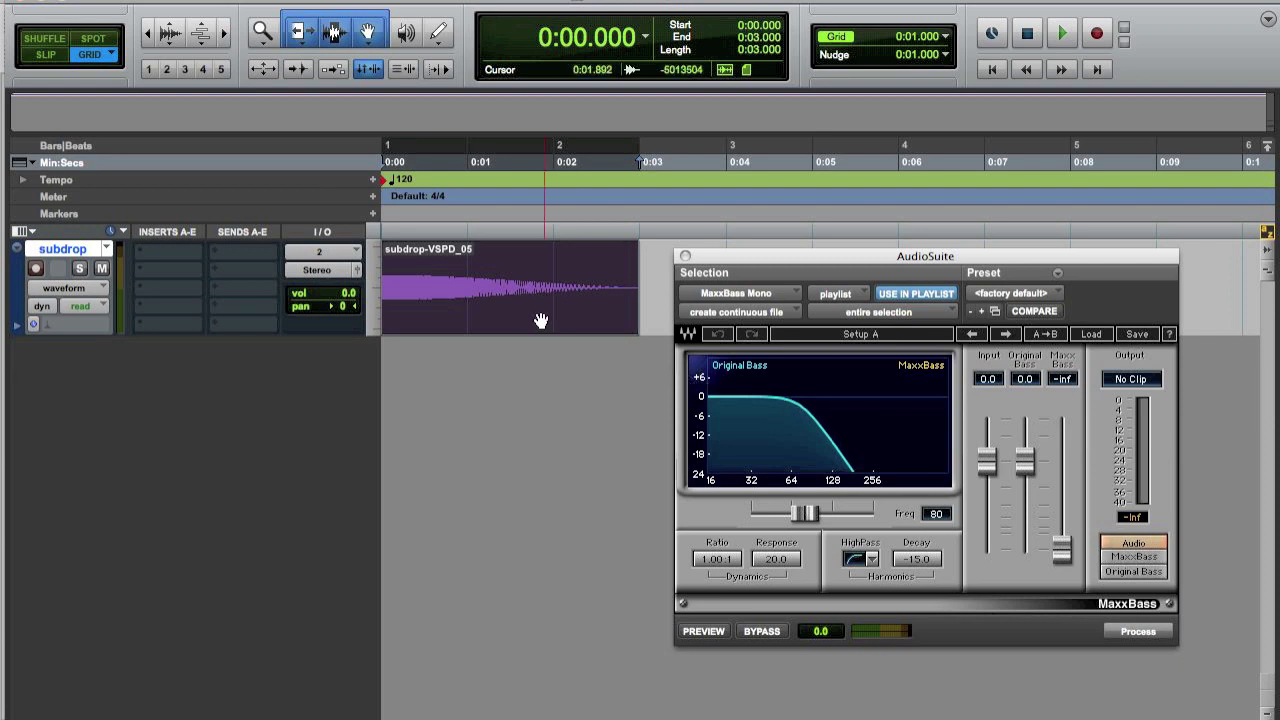
key(super+d)
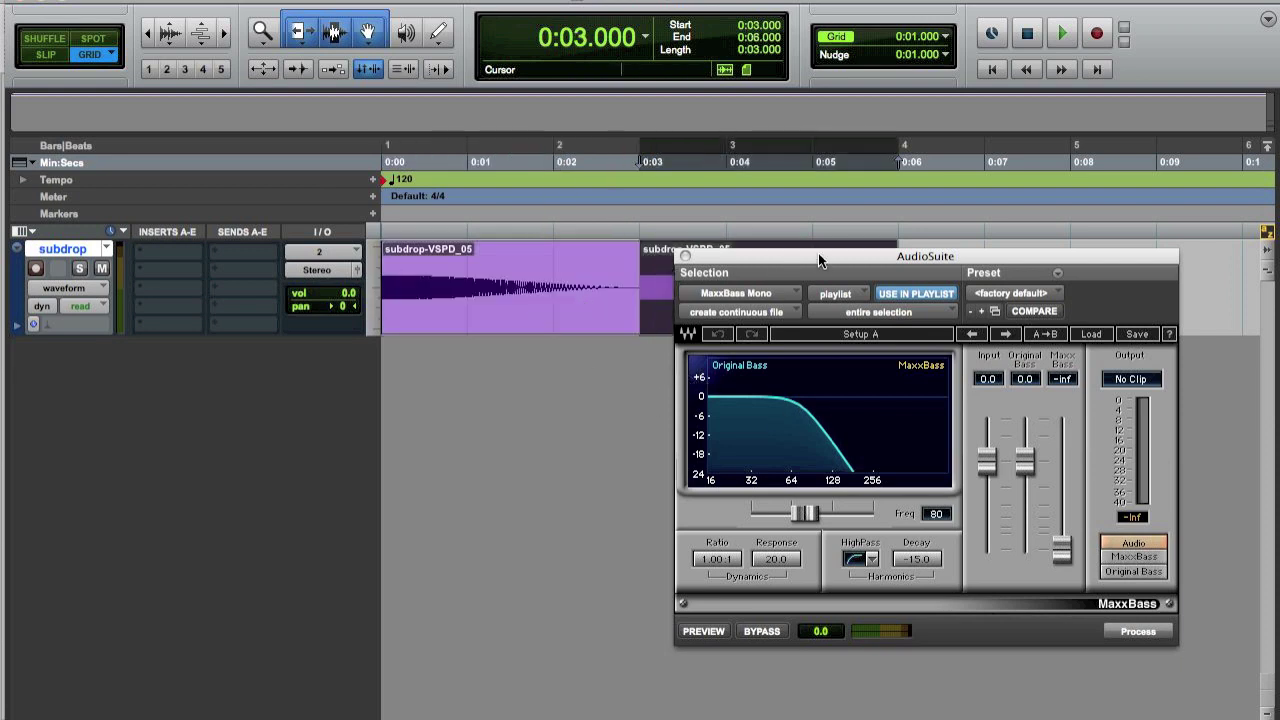
drag(818, 253, 540, 225)
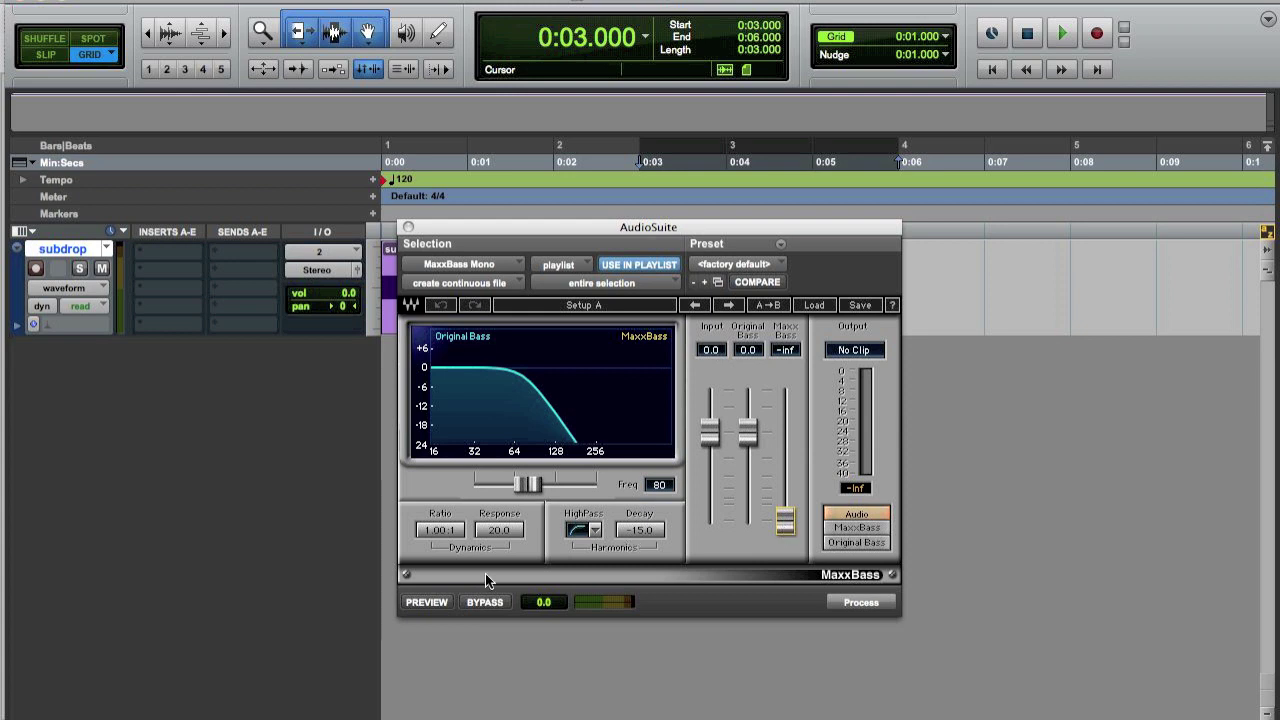
click(438, 601)
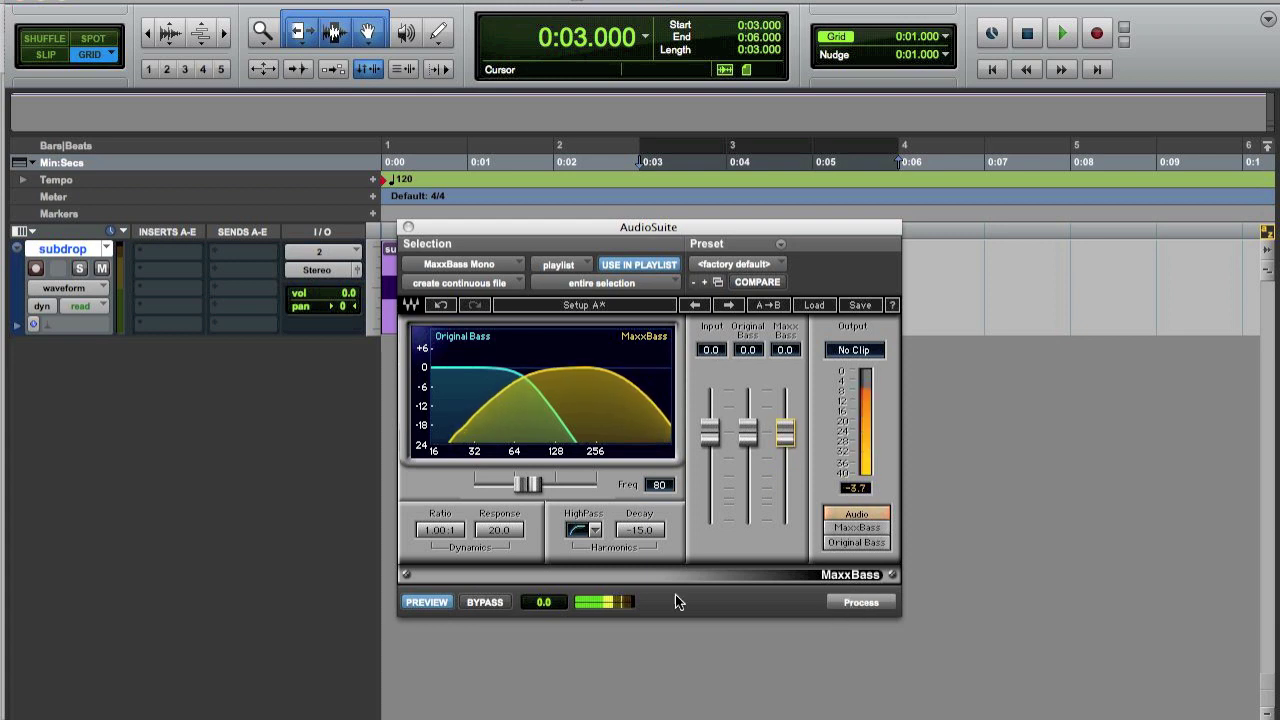
click(426, 603)
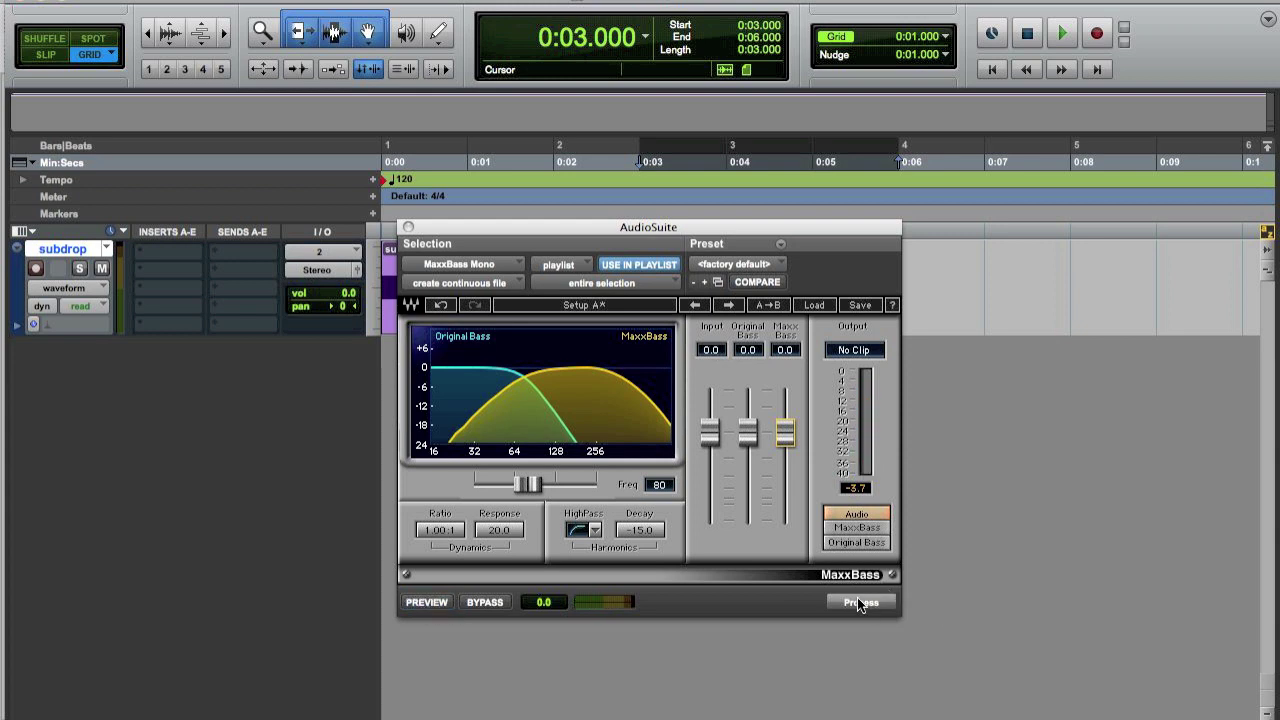
click(857, 603)
drag(688, 226, 896, 242)
- Preview and render RBass Mono onto the first clip subdrop-VSPD_05
click(477, 314)
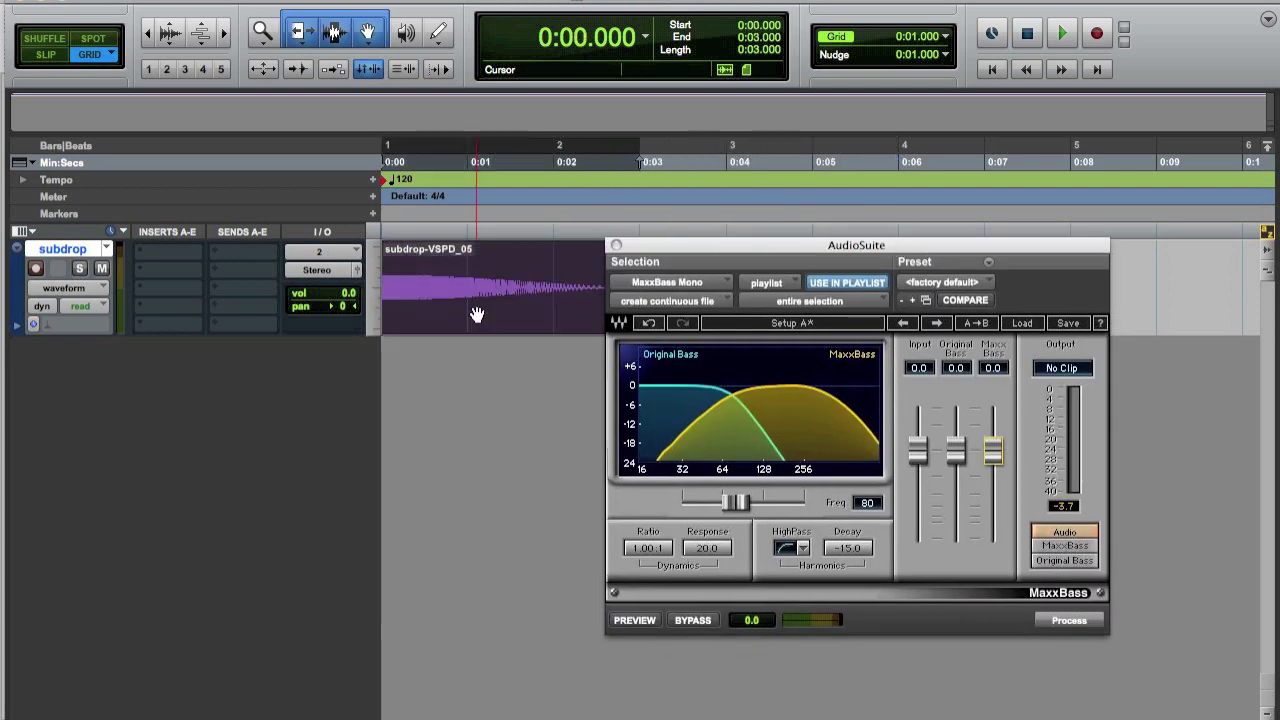
click(560, 0)
mouse_move(470, 0)
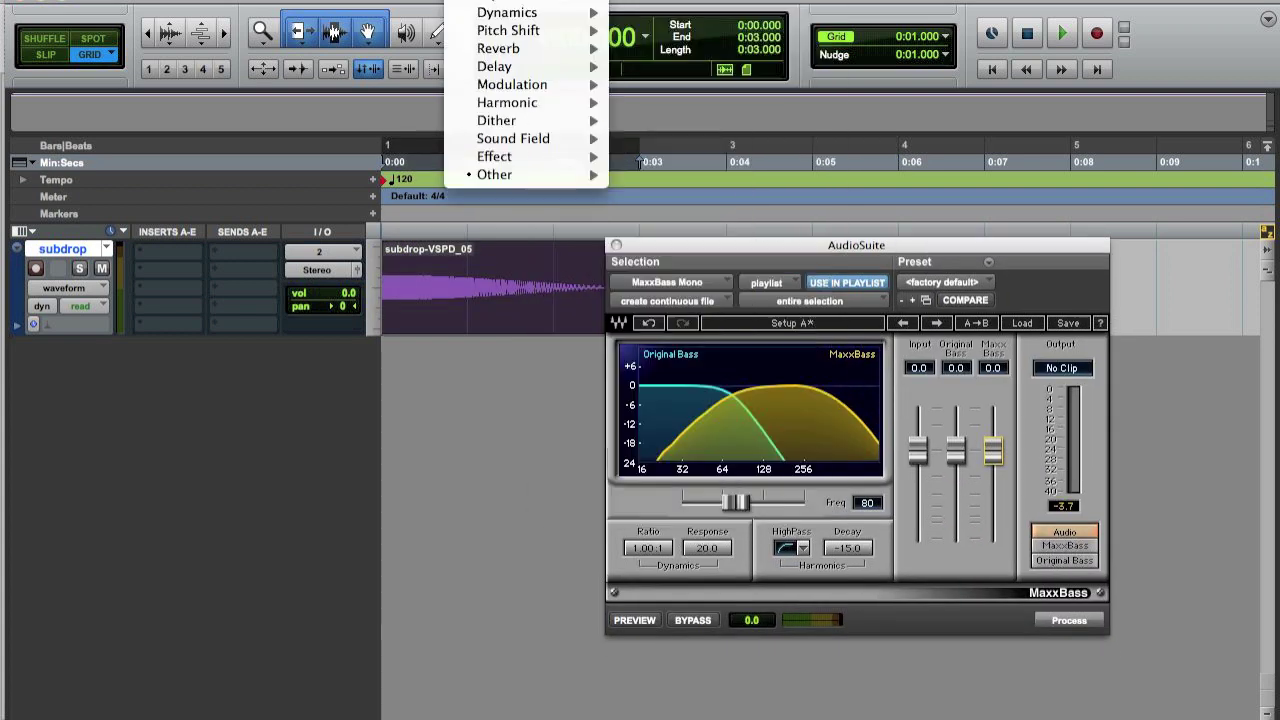
mouse_move(532, 174)
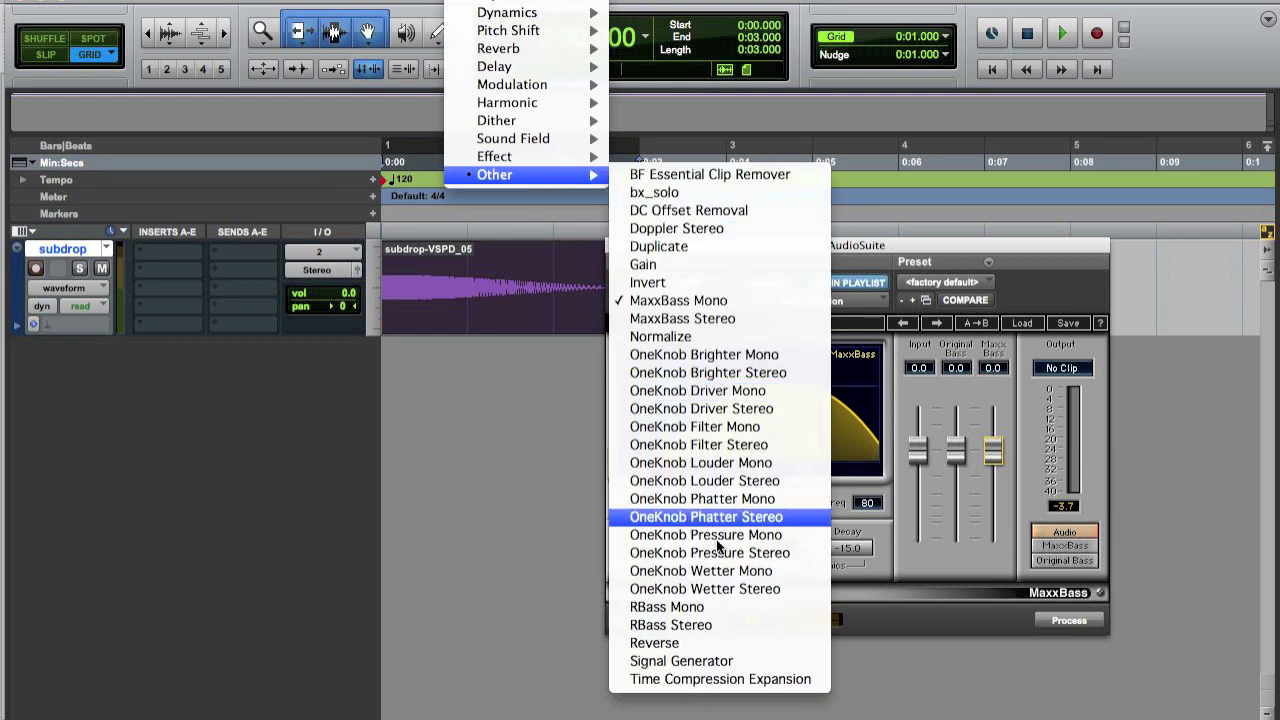
click(703, 609)
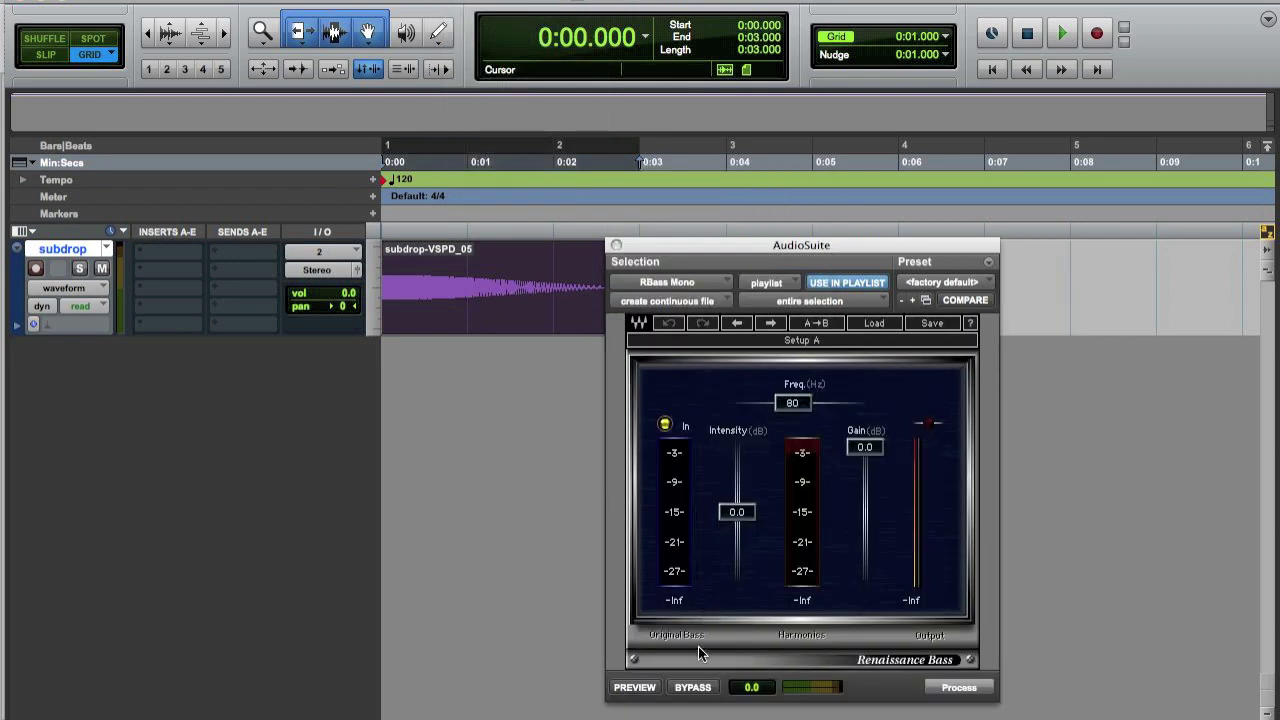
click(640, 690)
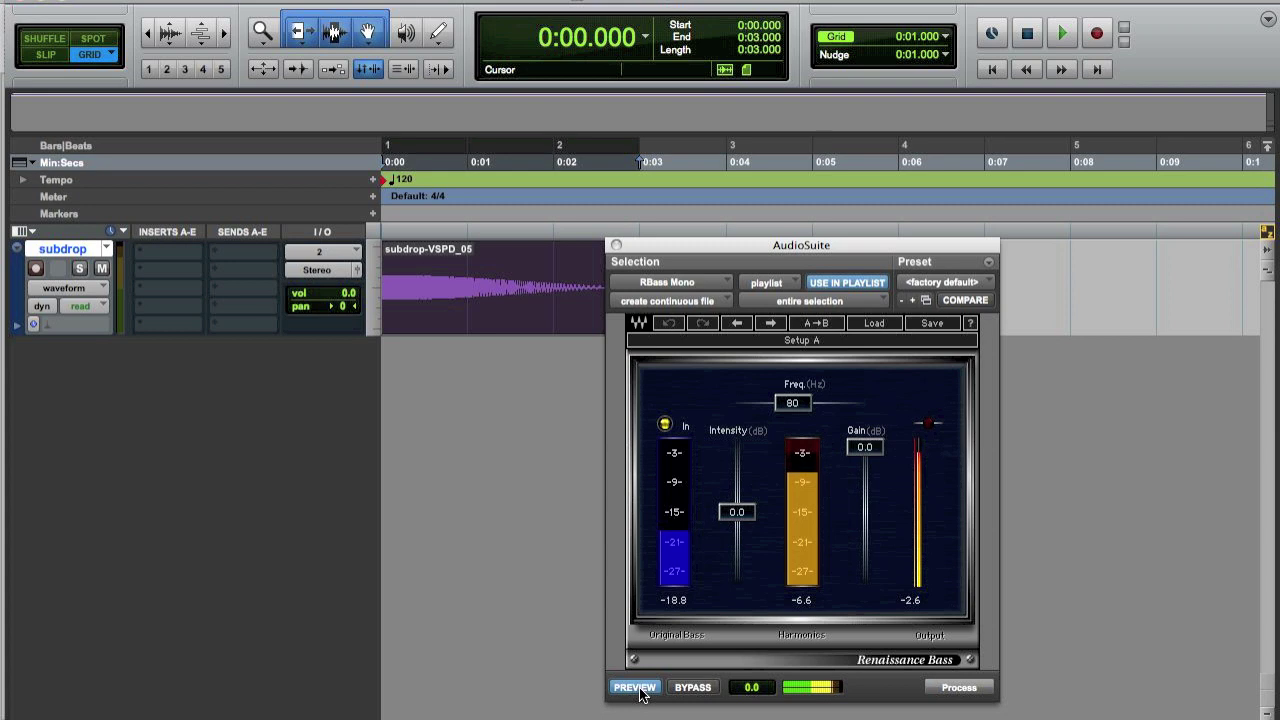
click(636, 688)
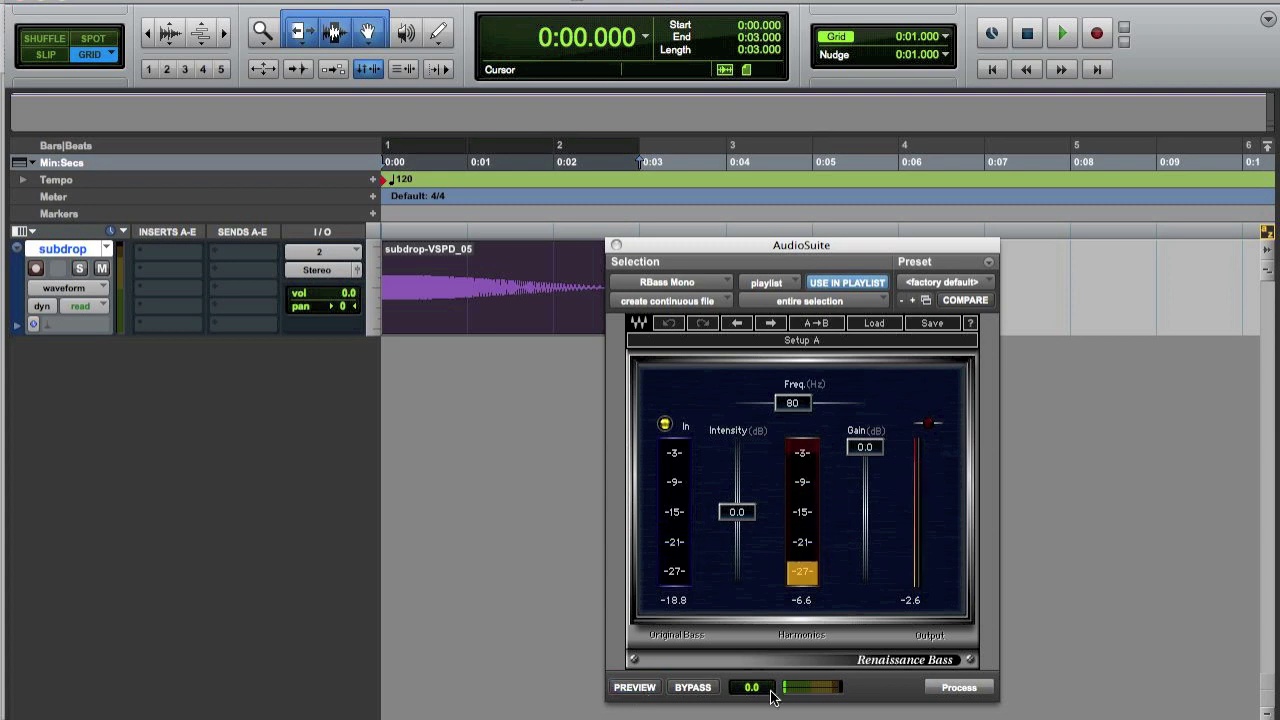
click(962, 690)
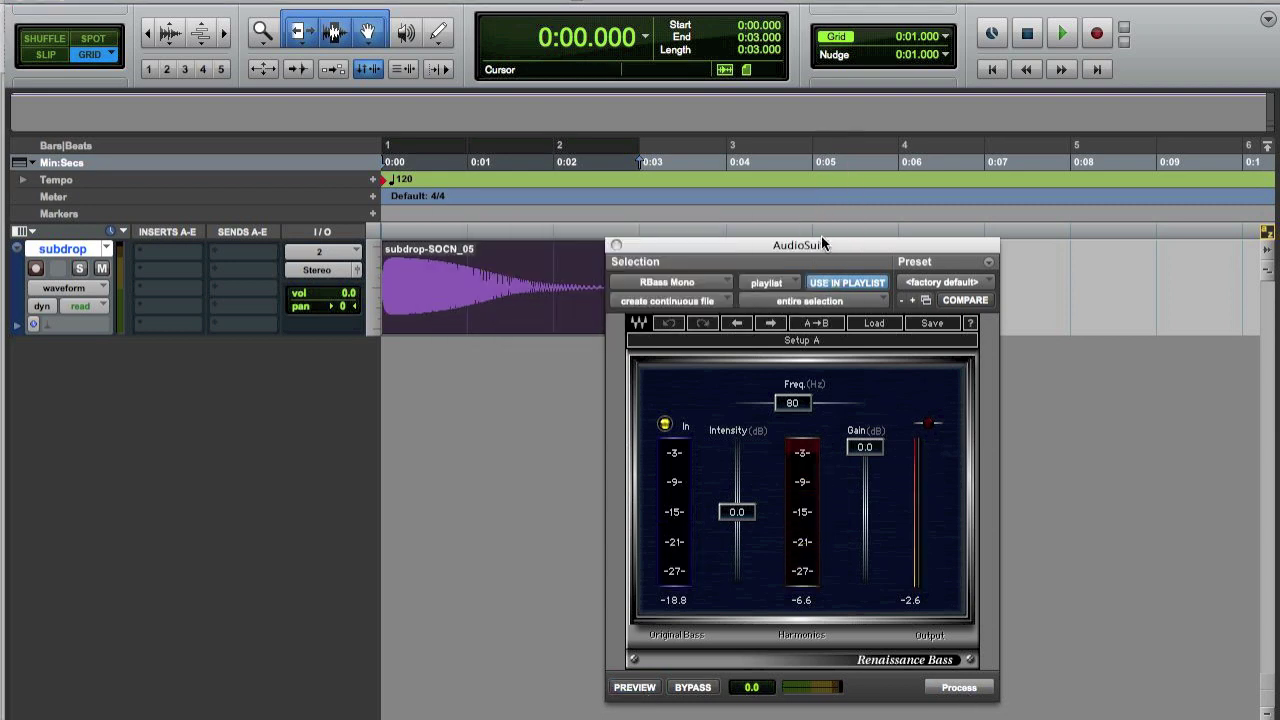
drag(822, 244, 867, 212)
- Raise the first clip to a -1 dB peak with the Gain plug-in
click(560, 0)
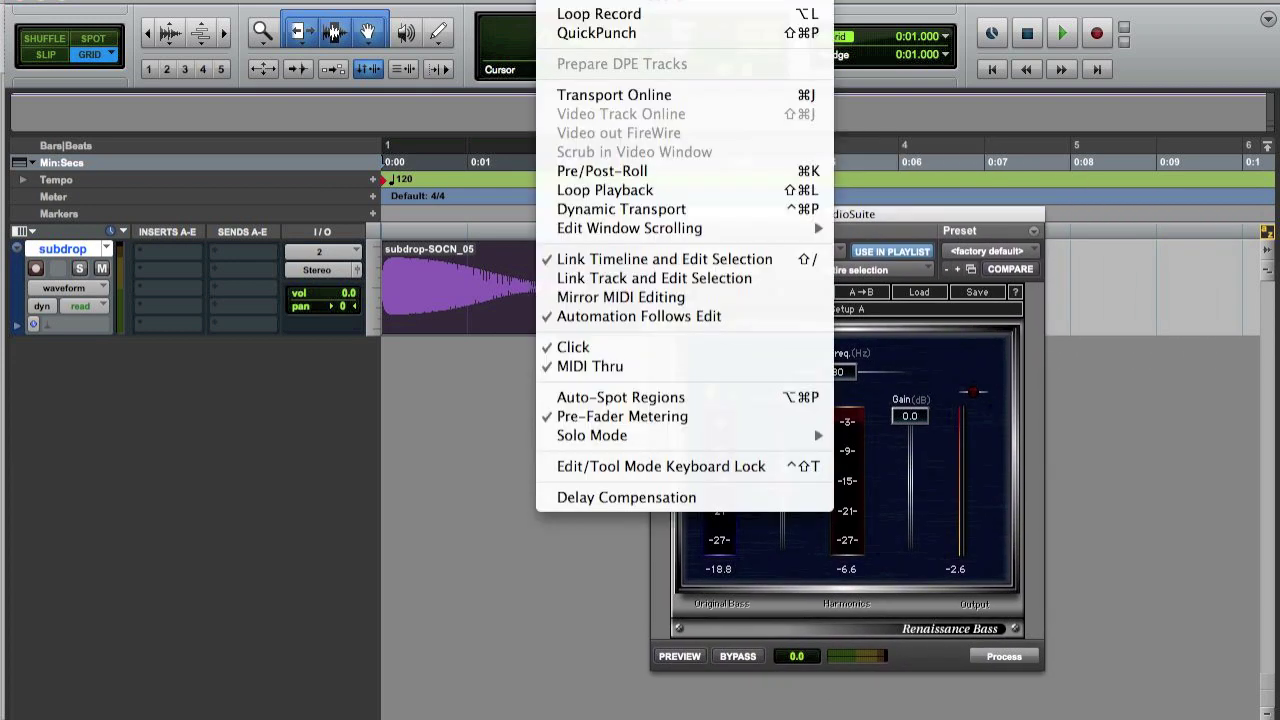
mouse_move(470, 0)
mouse_move(507, 178)
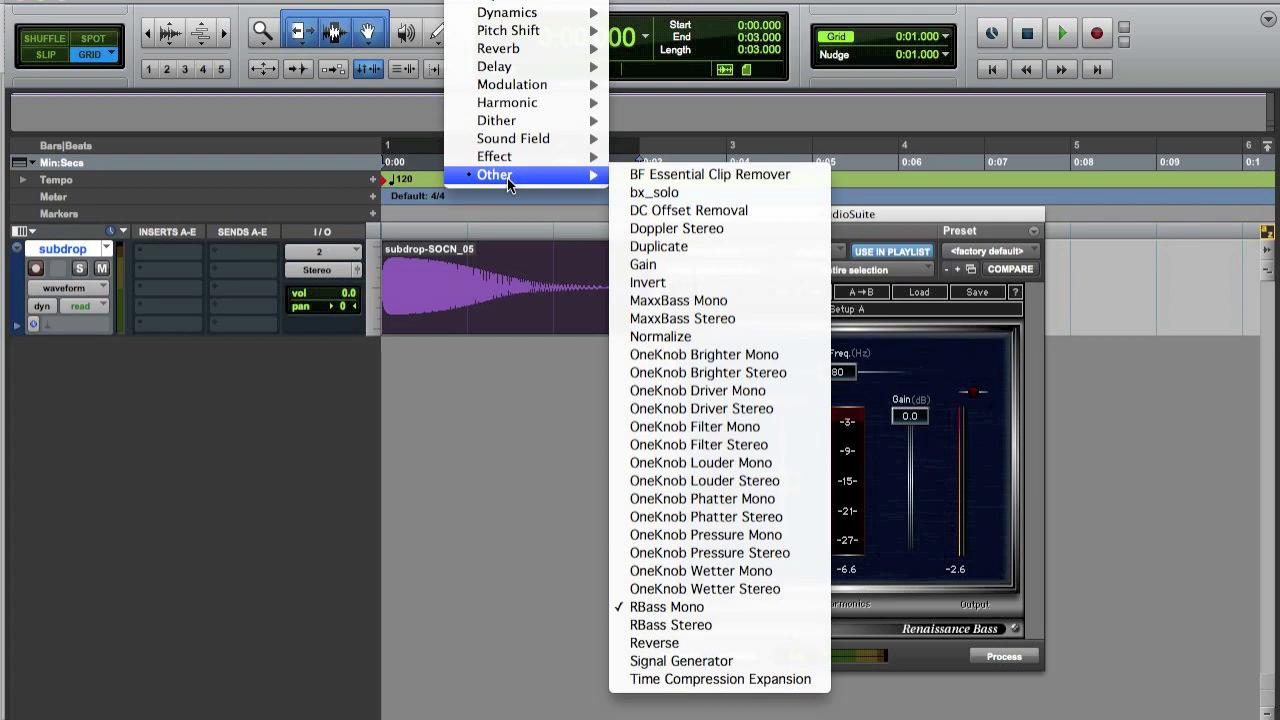
click(694, 263)
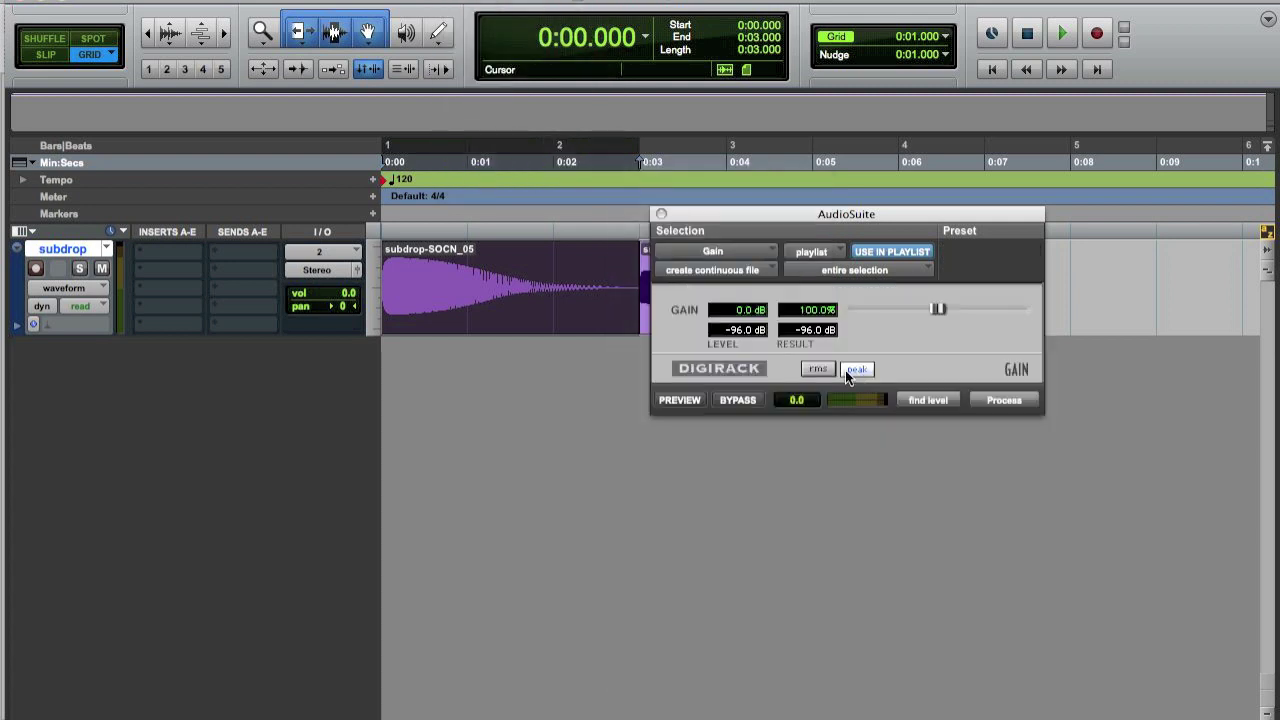
click(928, 400)
drag(933, 309, 918, 313)
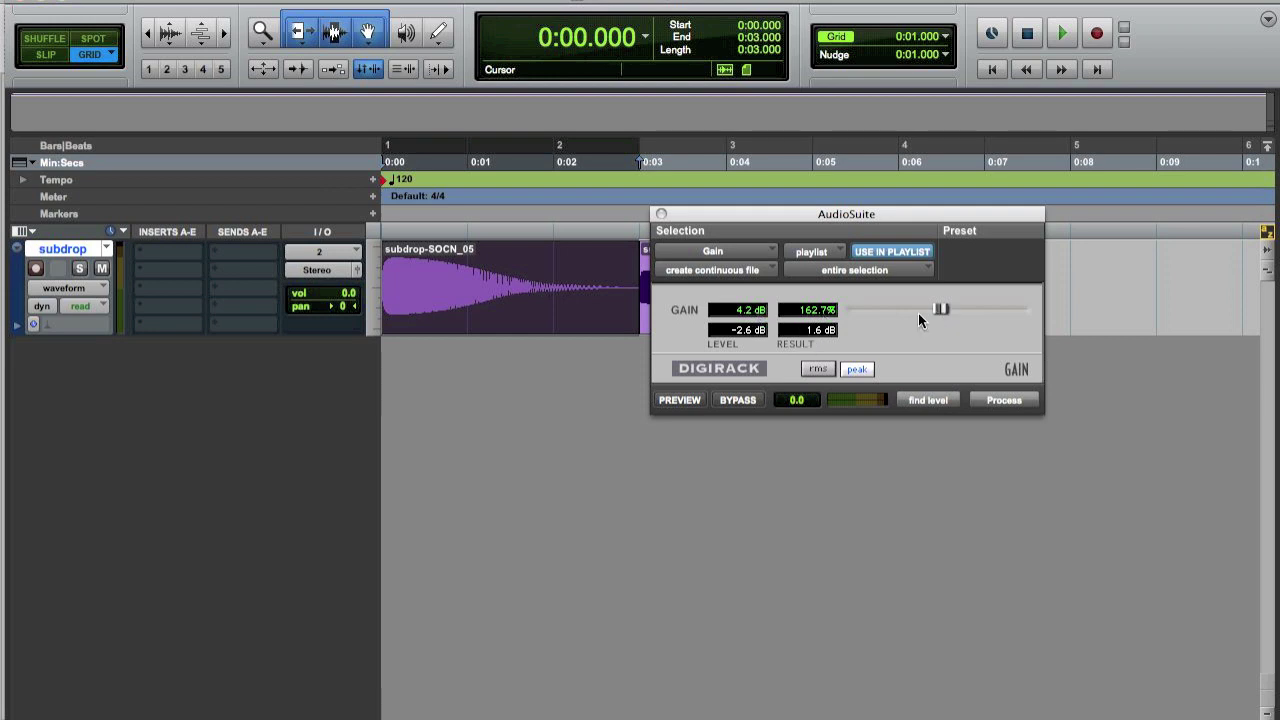
click(1005, 400)
drag(850, 214, 948, 220)
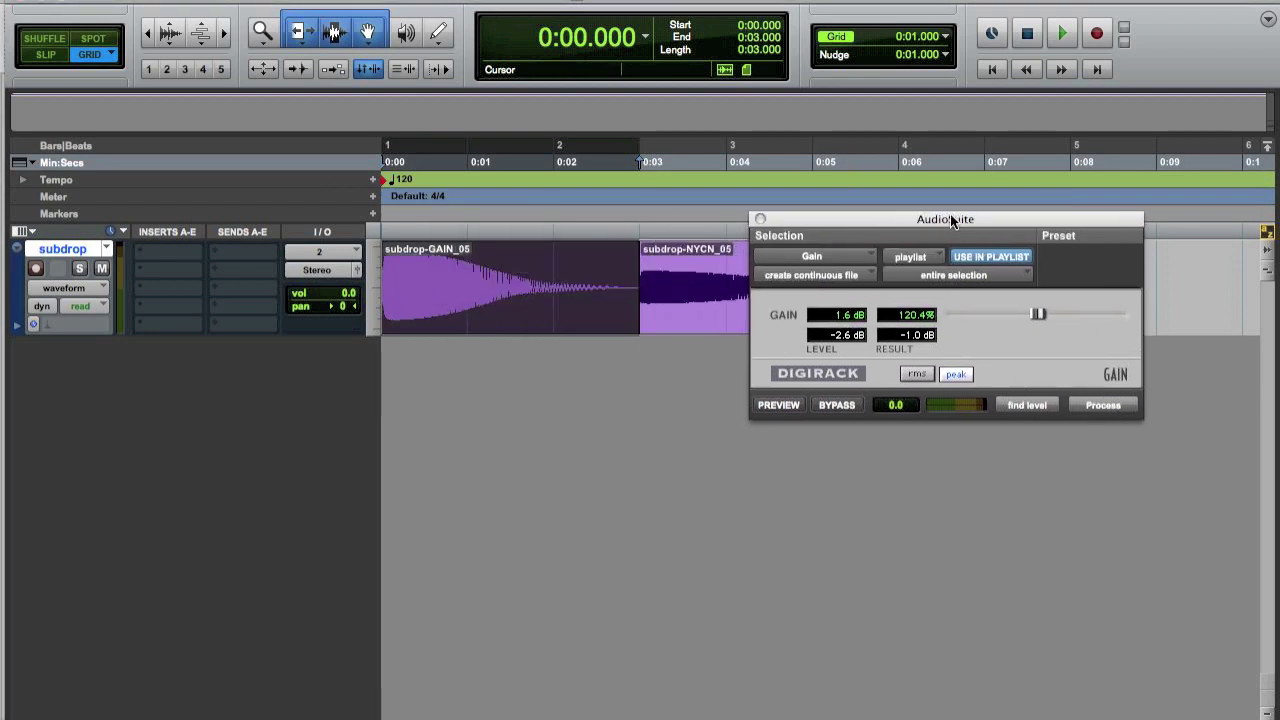
- Boost the second clip subdrop-NYCN_05 with Gain to peak at -1.0 dB
click(699, 324)
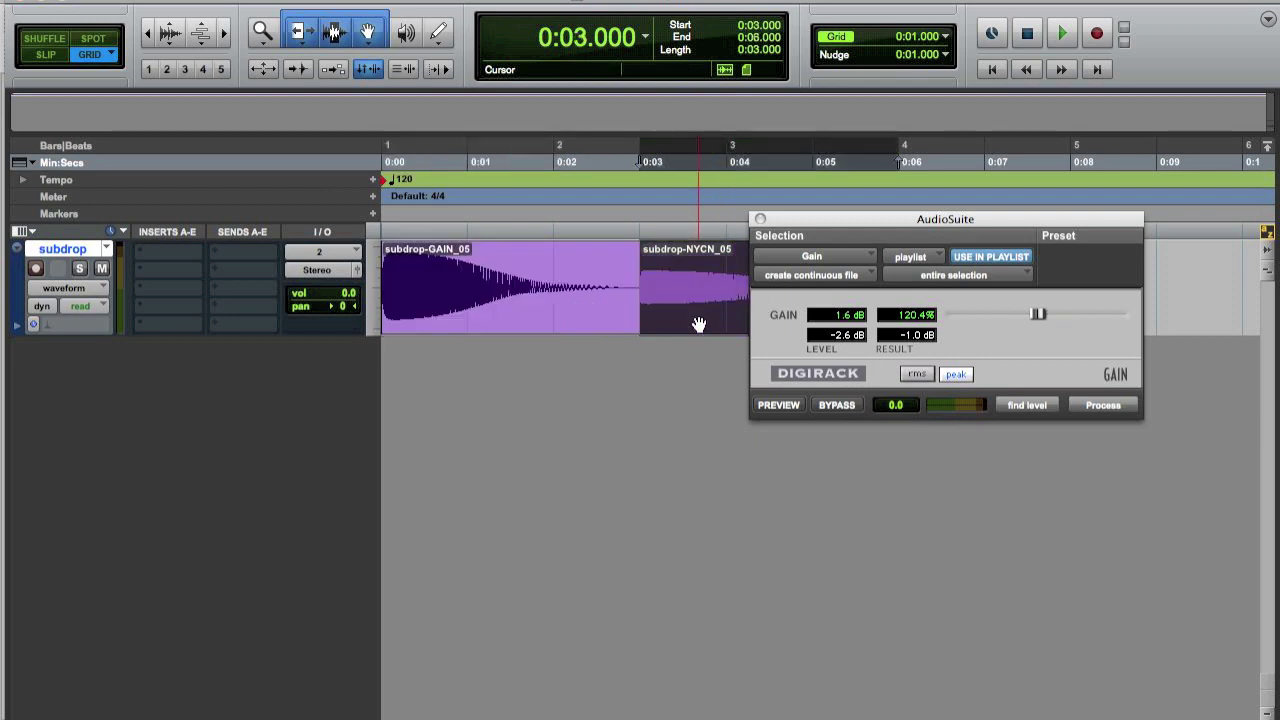
click(1023, 405)
drag(1039, 309, 1063, 316)
click(1103, 405)
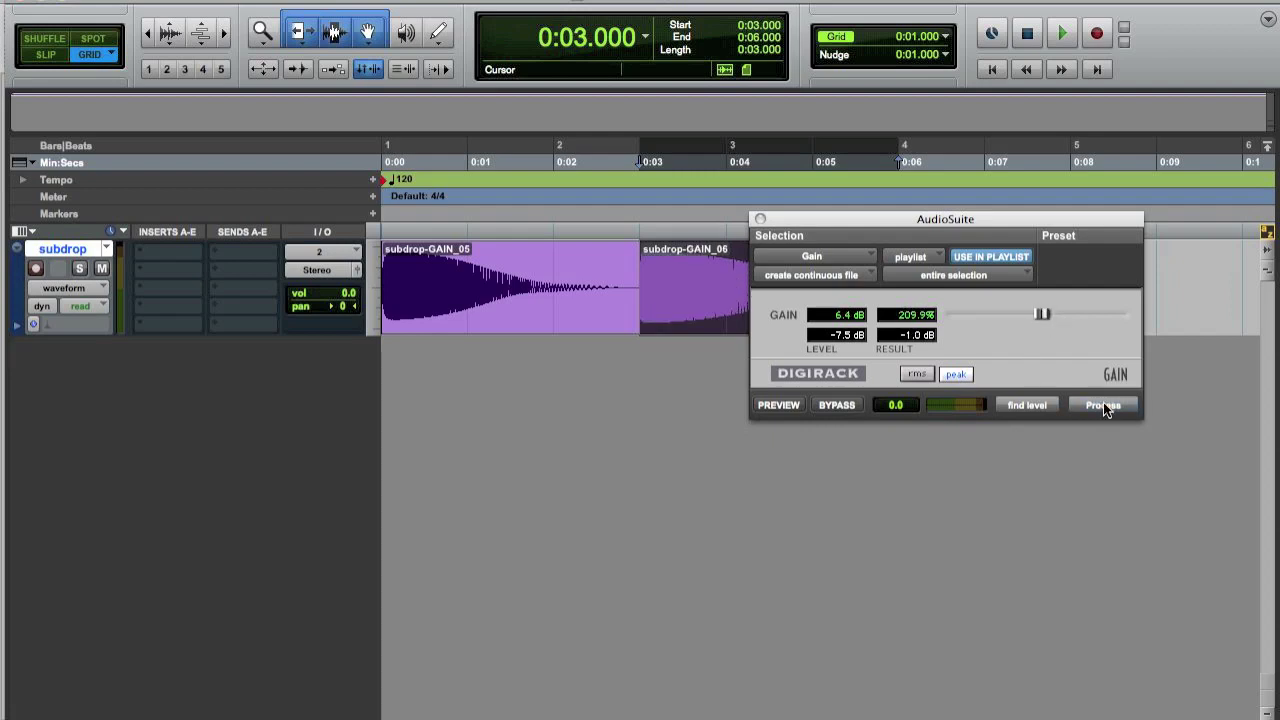
click(760, 218)
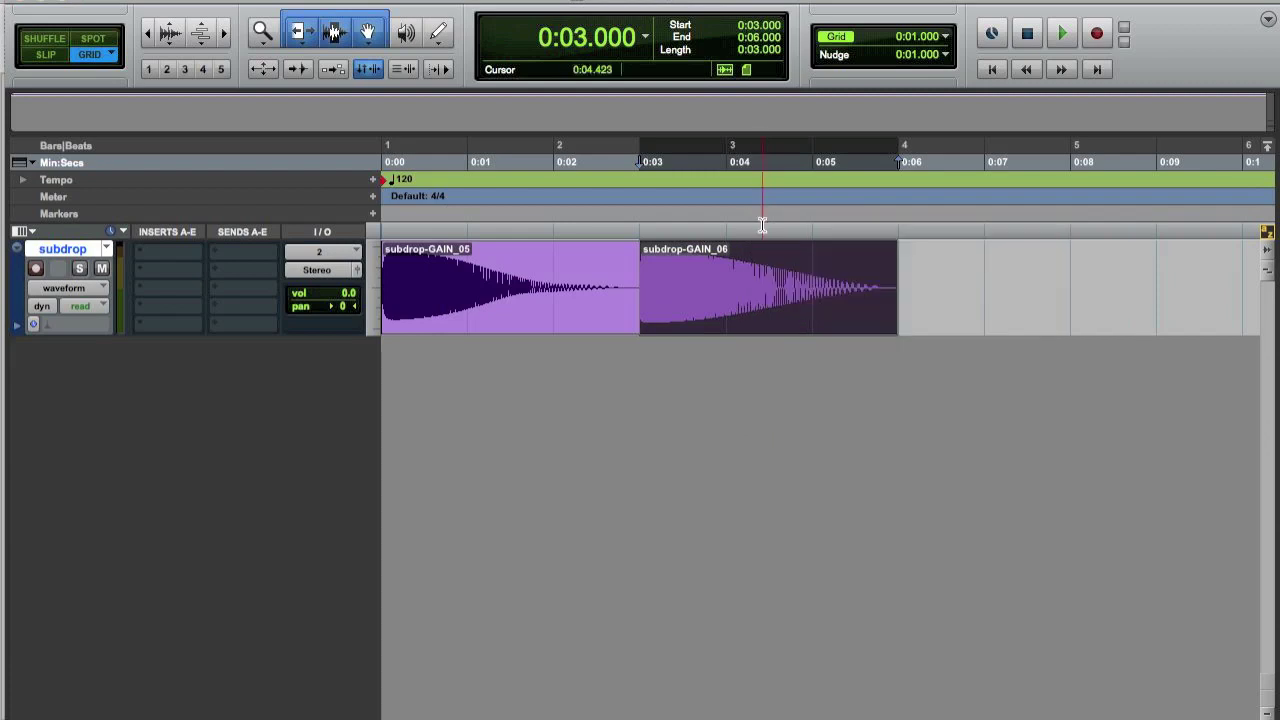
key(Return)
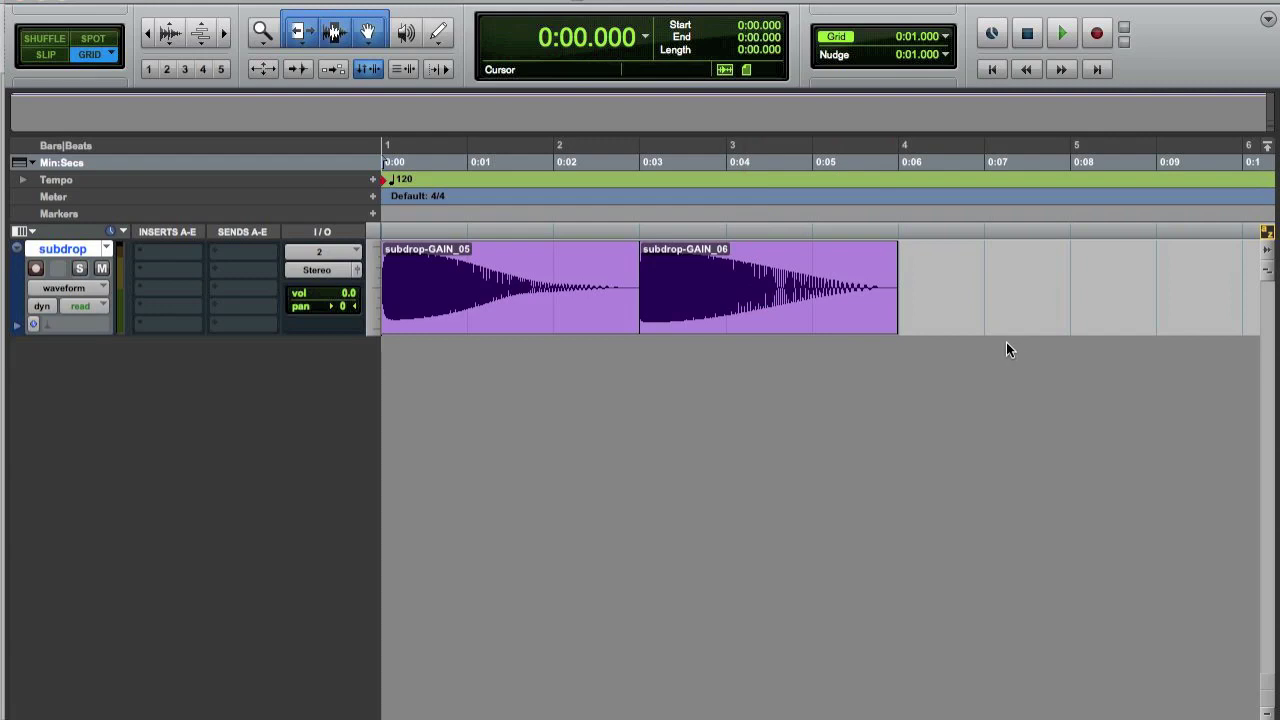
key(space)
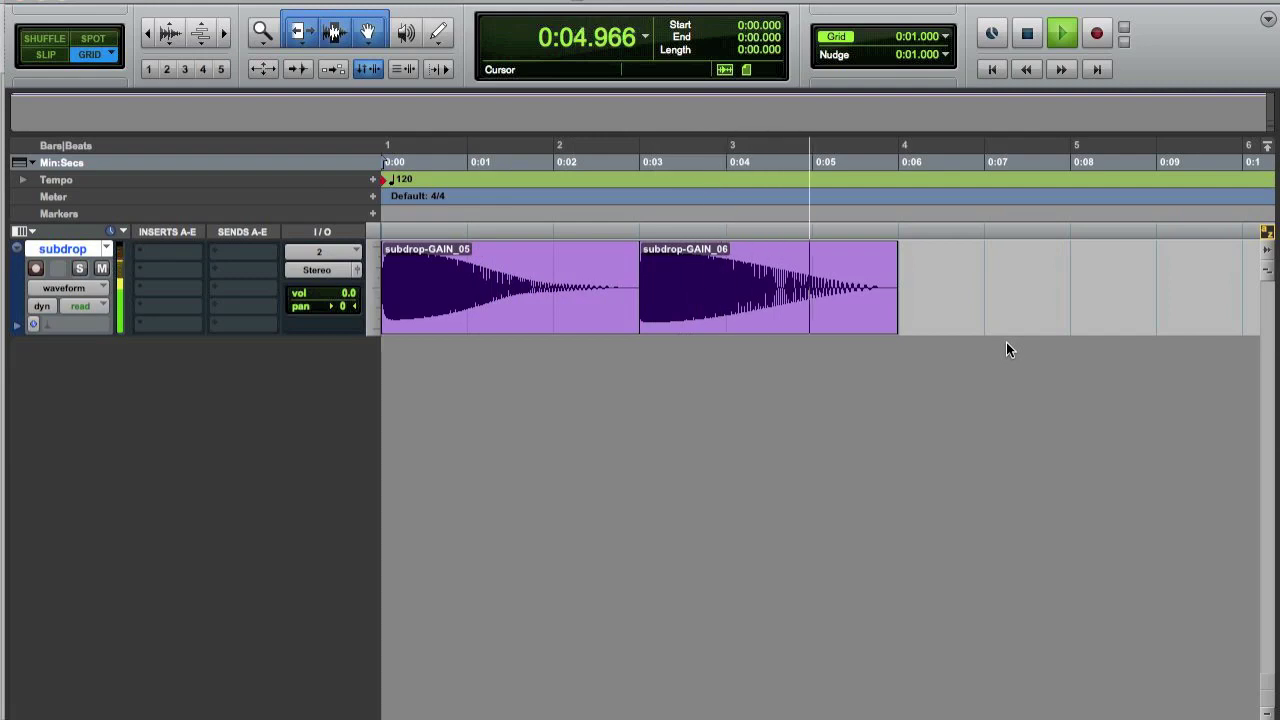
key(space)
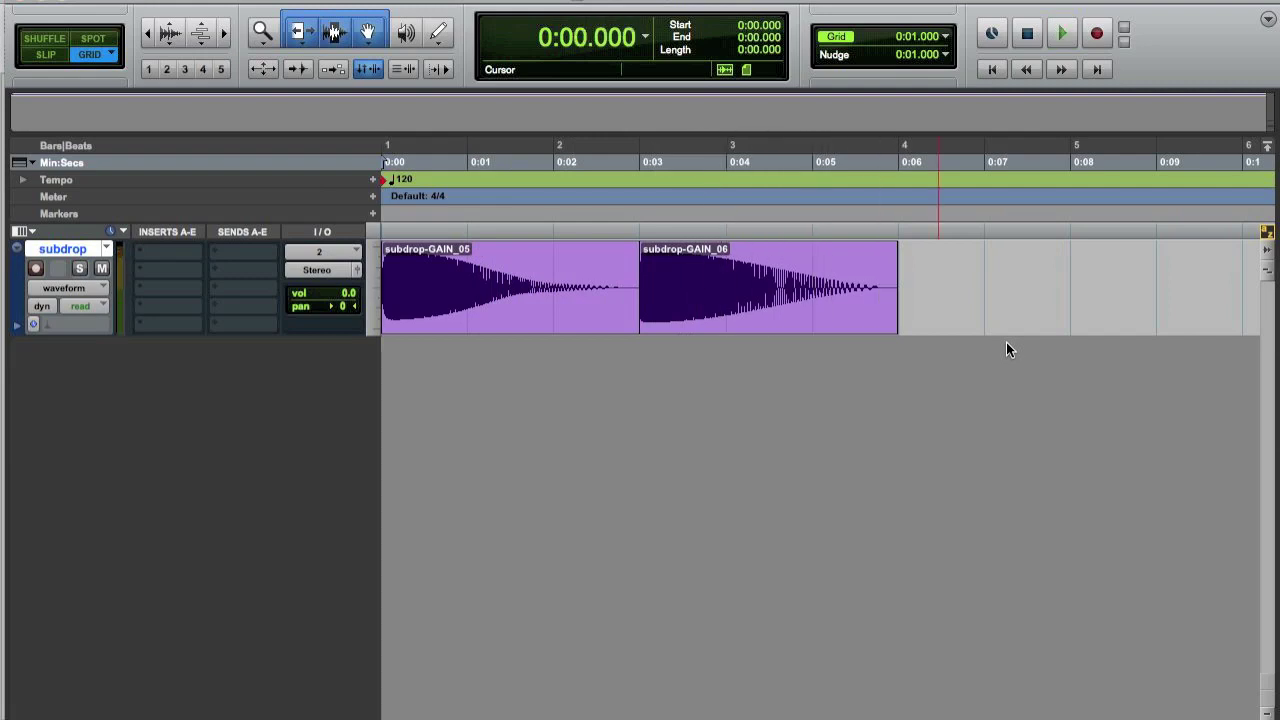
click(522, 302)
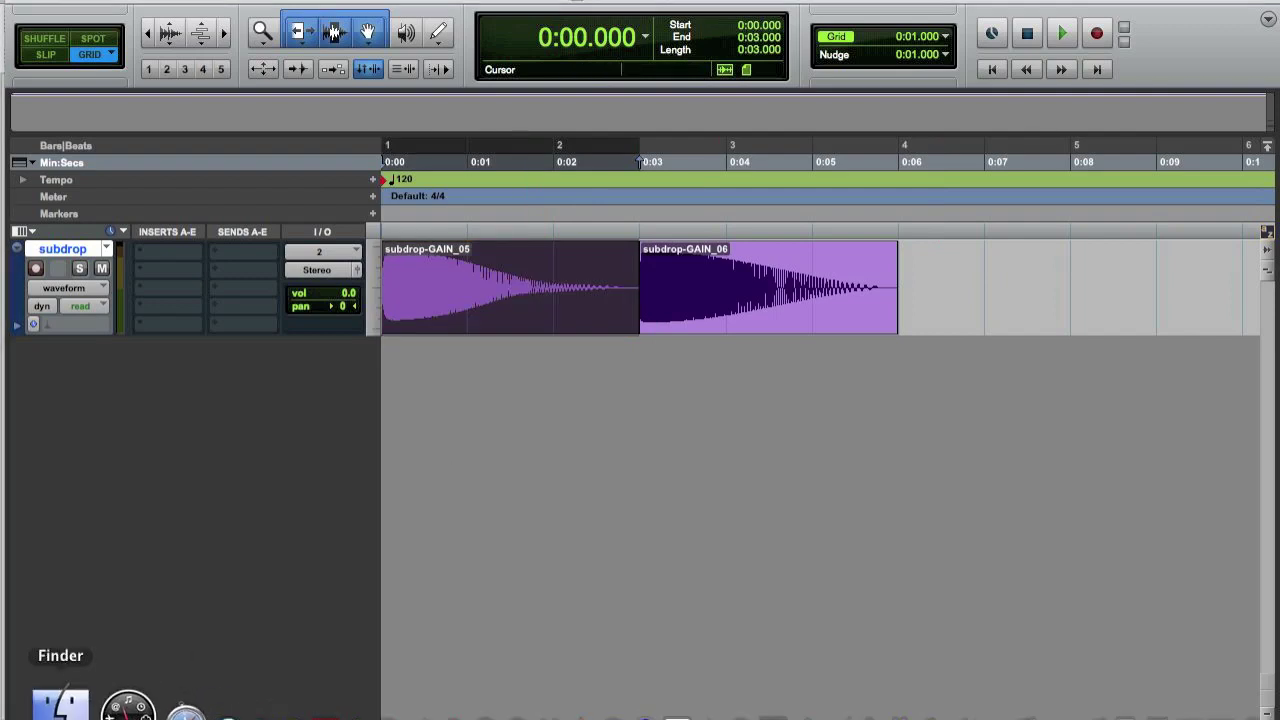
click(60, 705)
drag(680, 14, 652, 336)
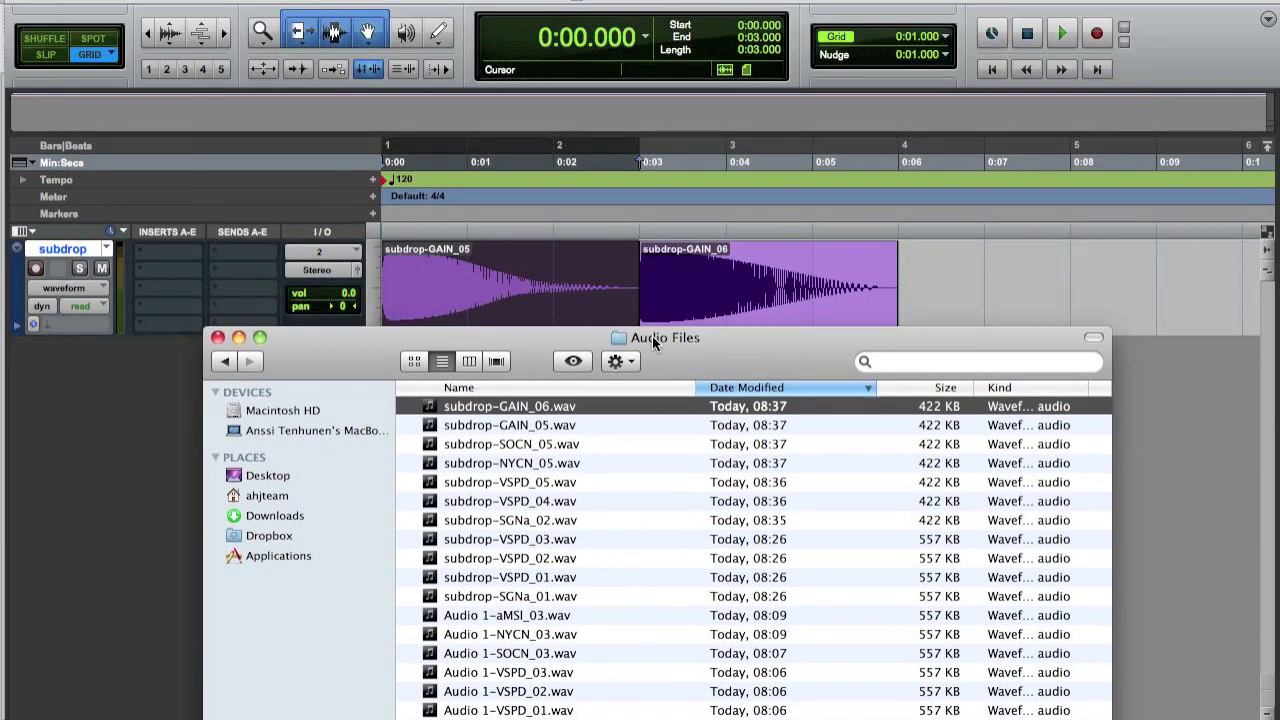
click(423, 286)
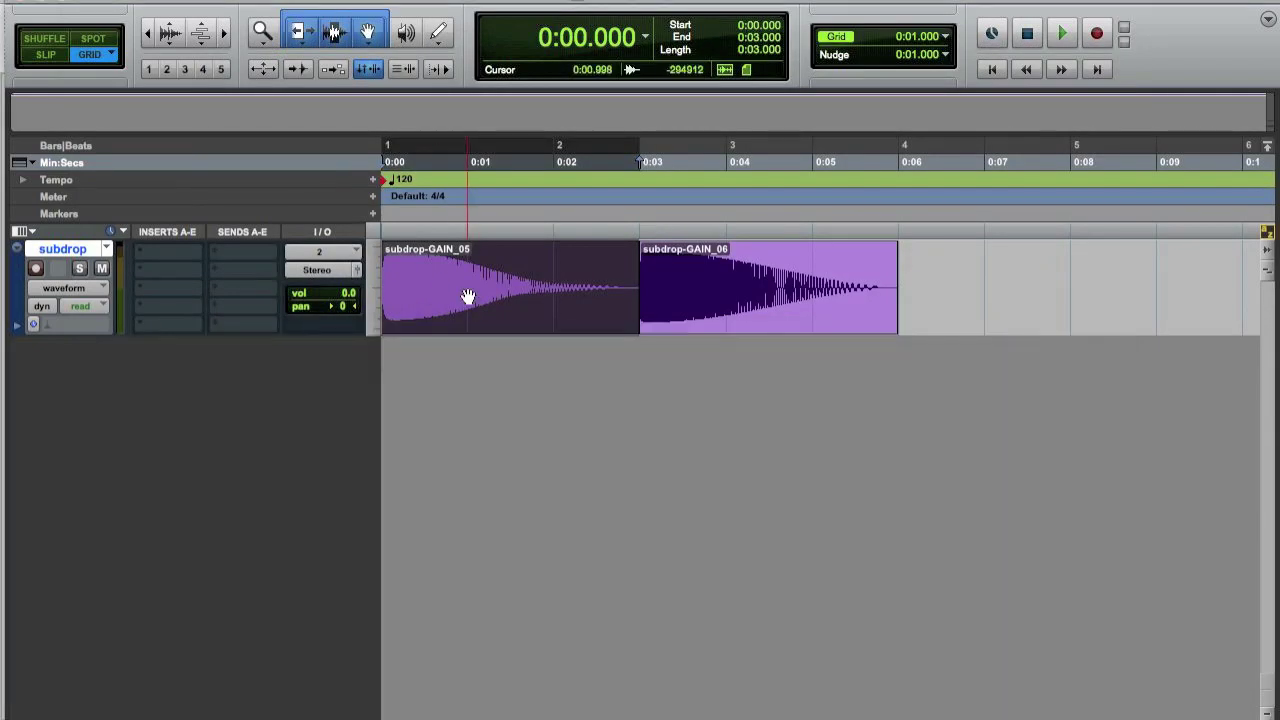
- In the Regions list, rename subdrop-GAIN_06 to subdrop-maxbass
click(1262, 708)
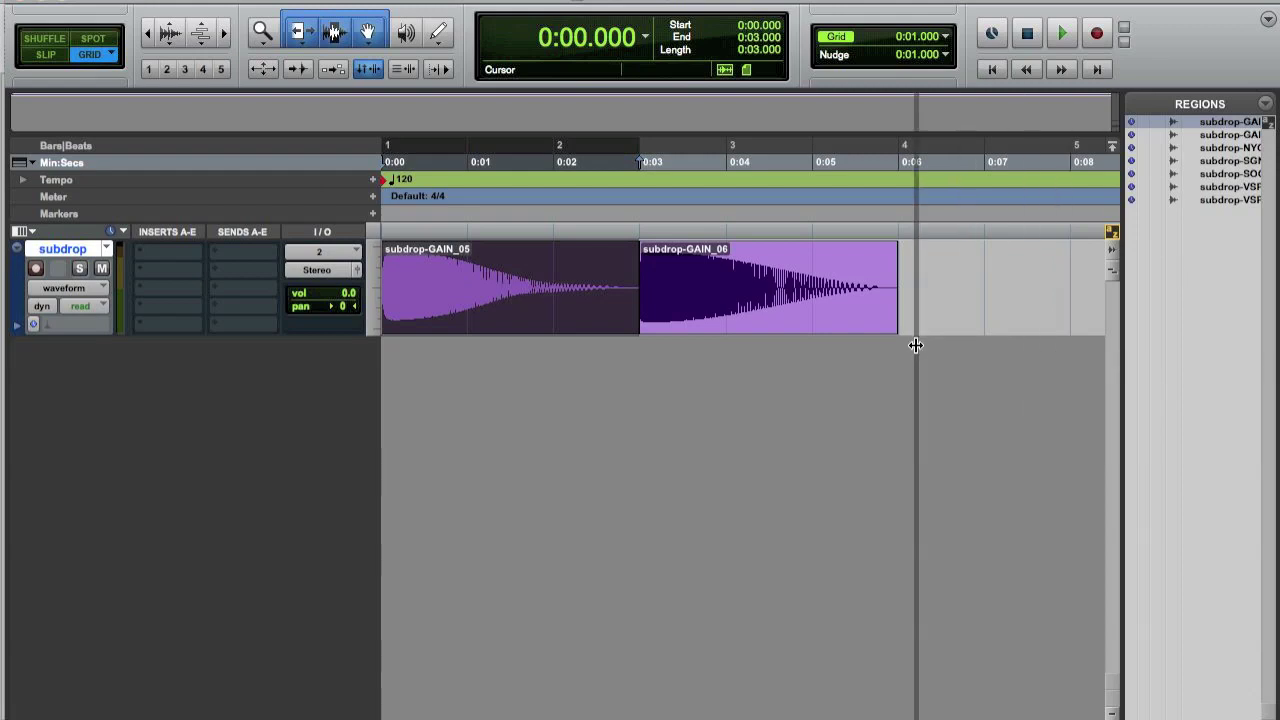
drag(916, 345, 918, 345)
click(786, 314)
double_click(1040, 134)
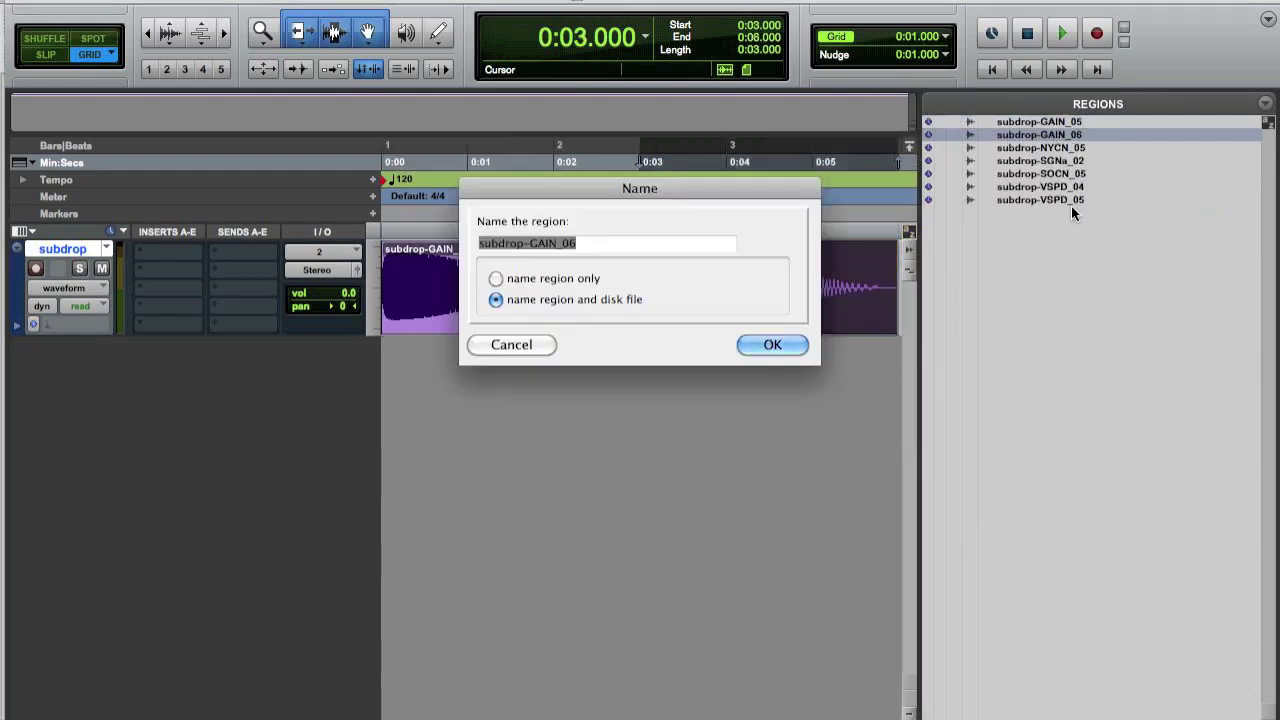
click(529, 243)
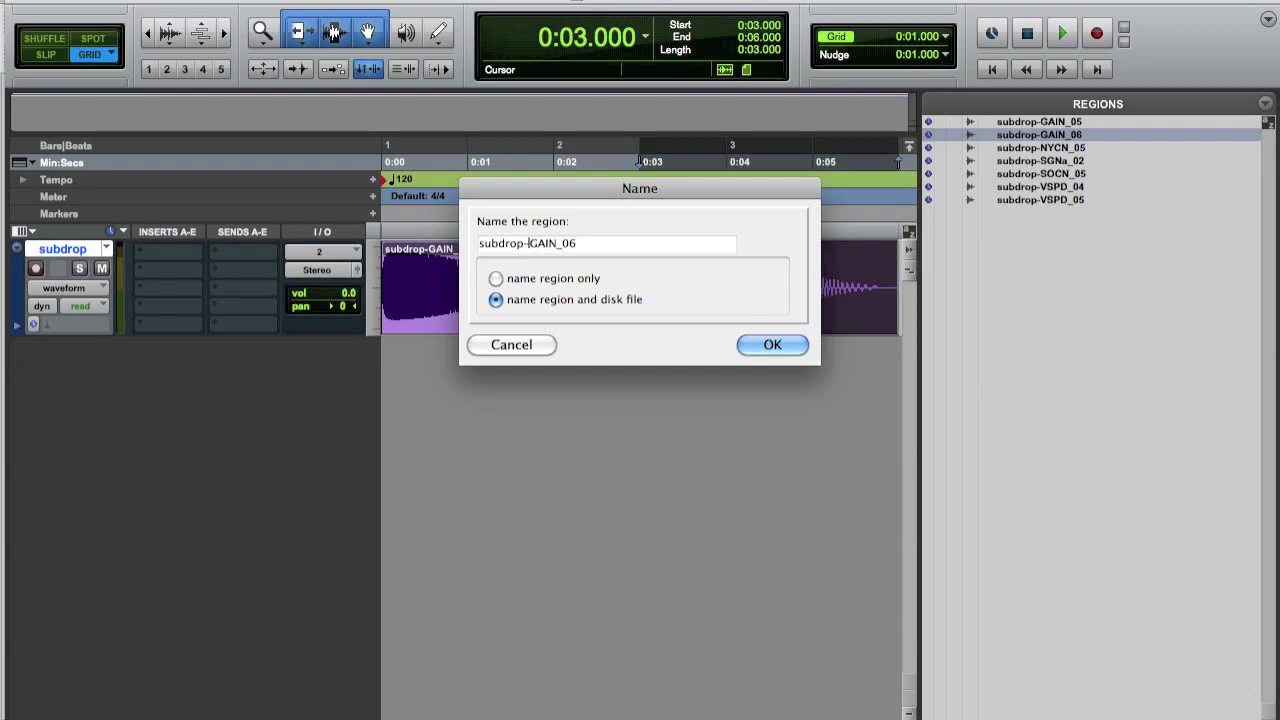
drag(529, 243, 708, 249)
text(maxbass)
key(Return)
- Rename the first clip subdrop-GAIN_05 to subdrop-rbass
click(477, 320)
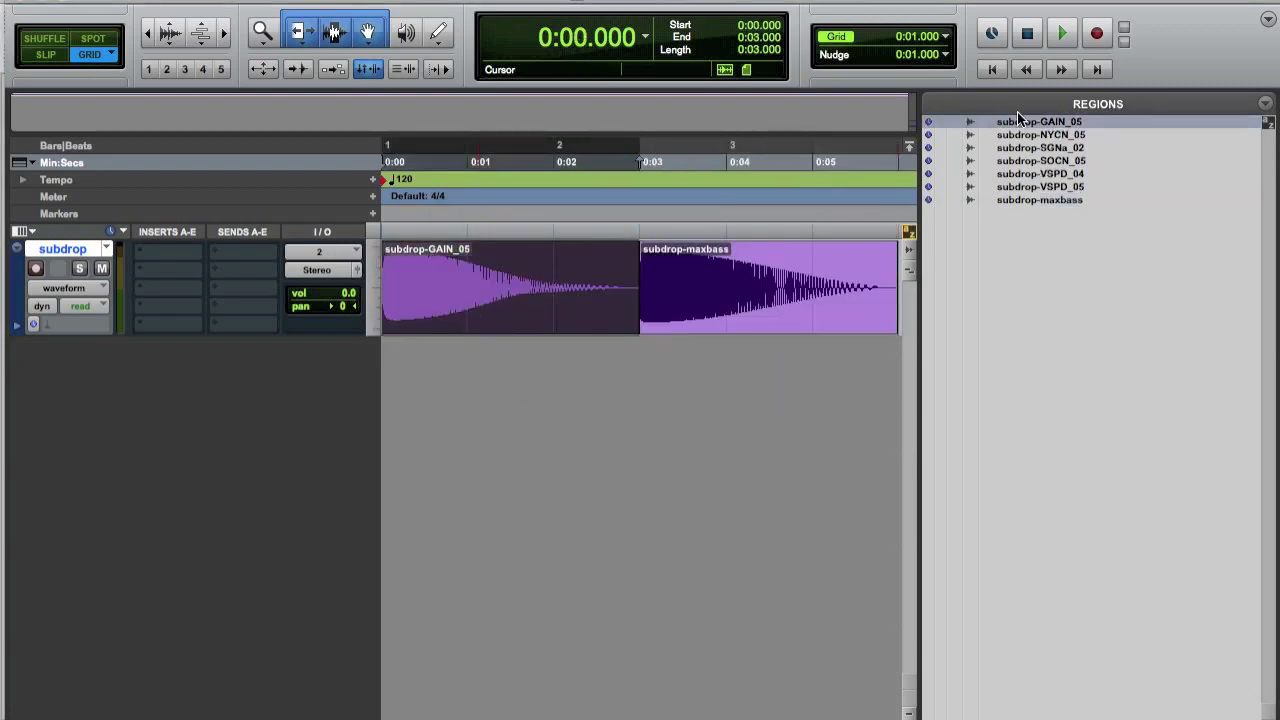
double_click(1060, 122)
click(573, 243)
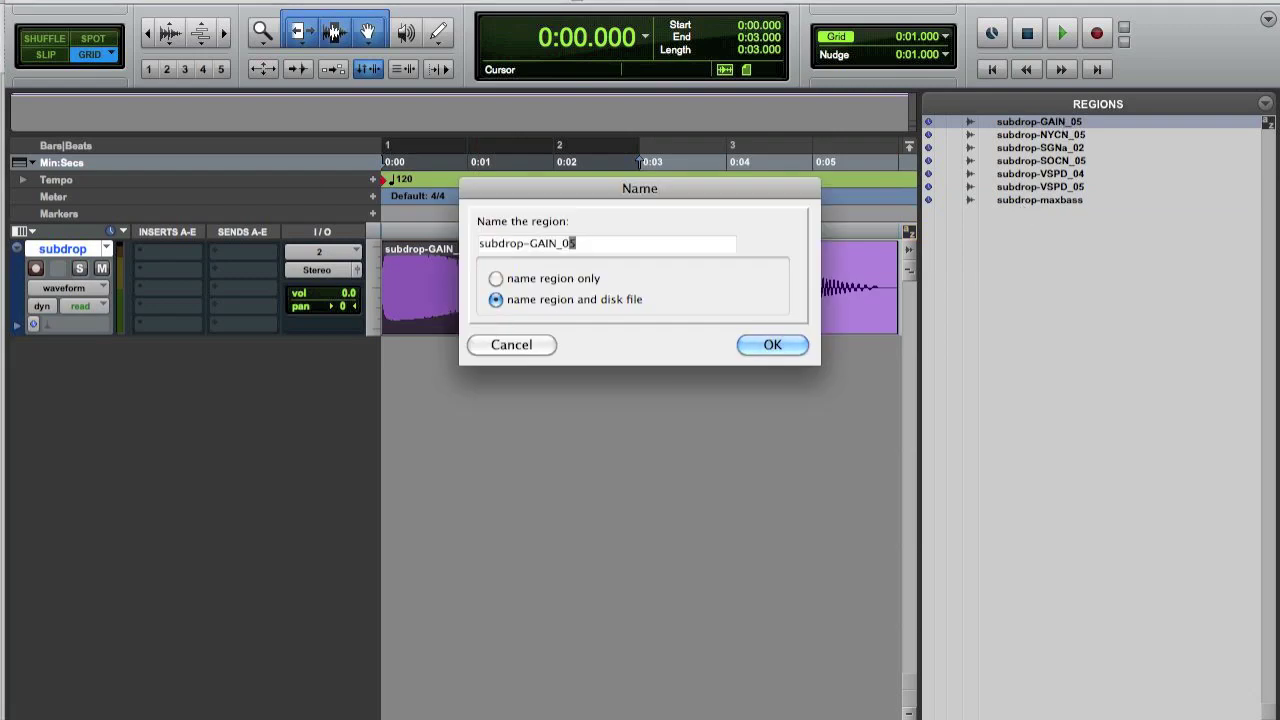
drag(573, 243, 528, 243)
text(rbass)
click(768, 345)
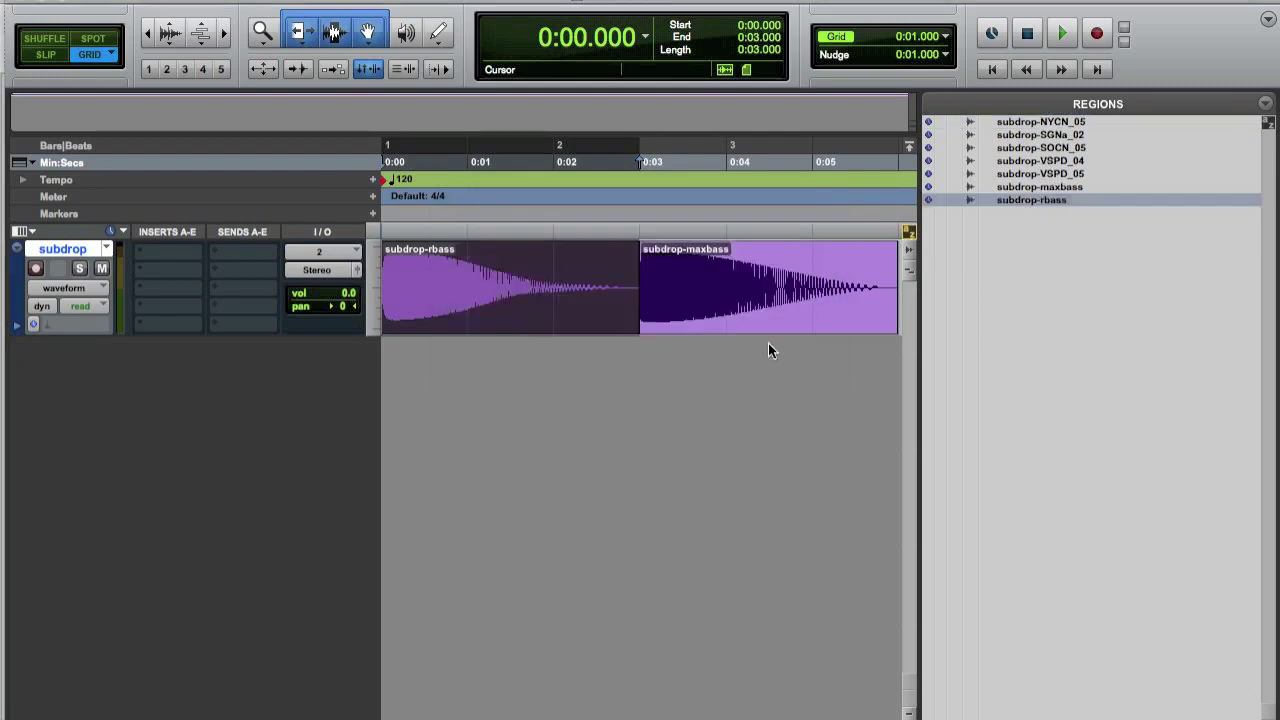
- In Finder's Audio Files folder, select subdrop-rbass.wav and subdrop-maxbass.wav
click(790, 446)
key(super+Tab)
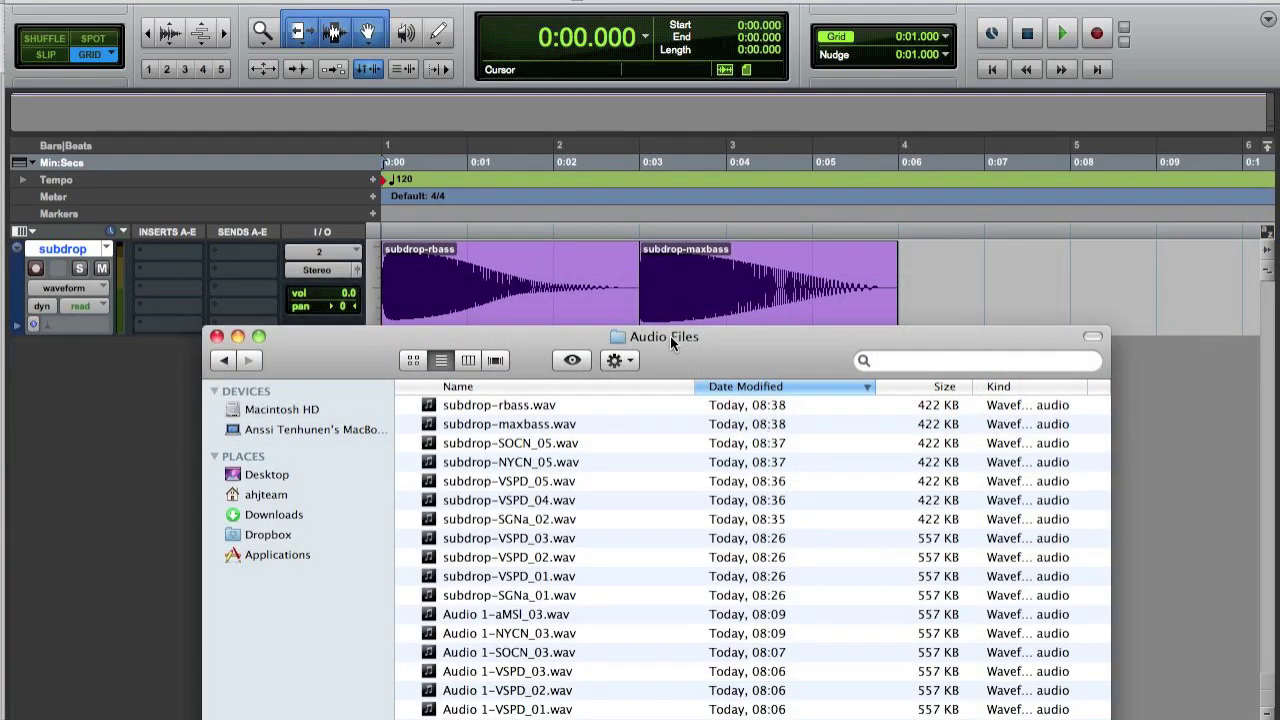
drag(670, 336, 704, 83)
click(538, 155)
shift+click(580, 175)
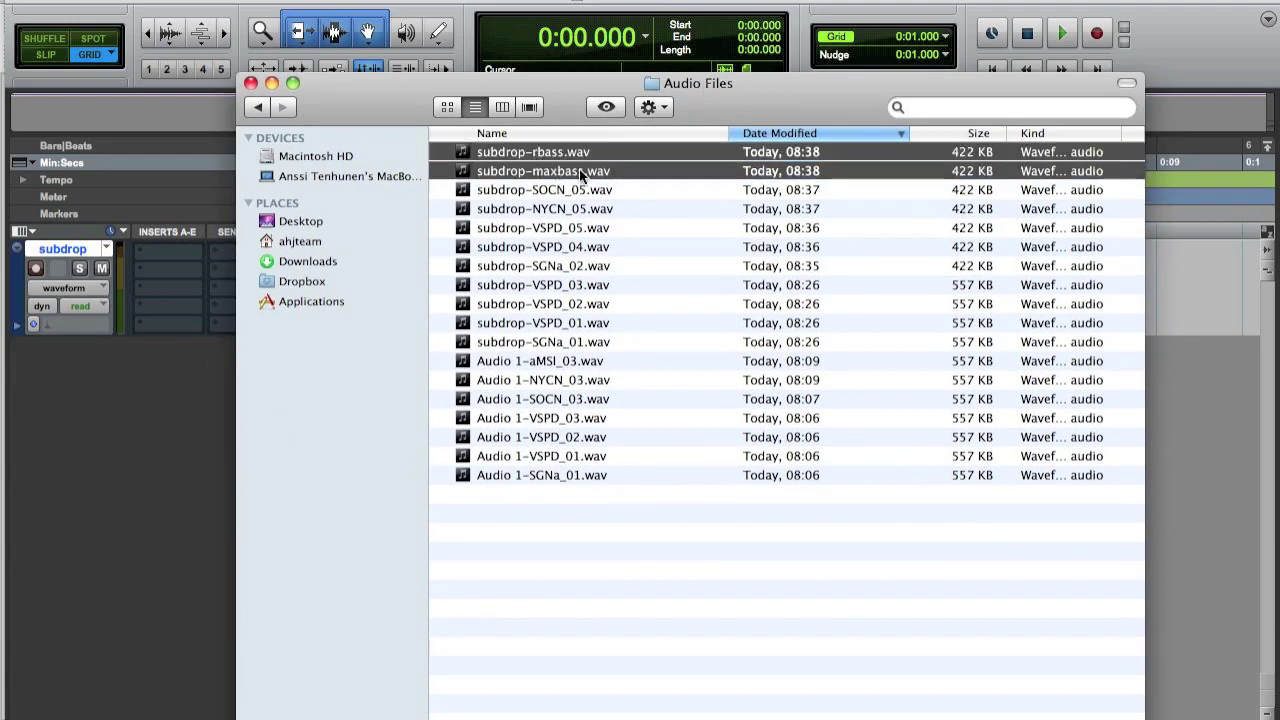